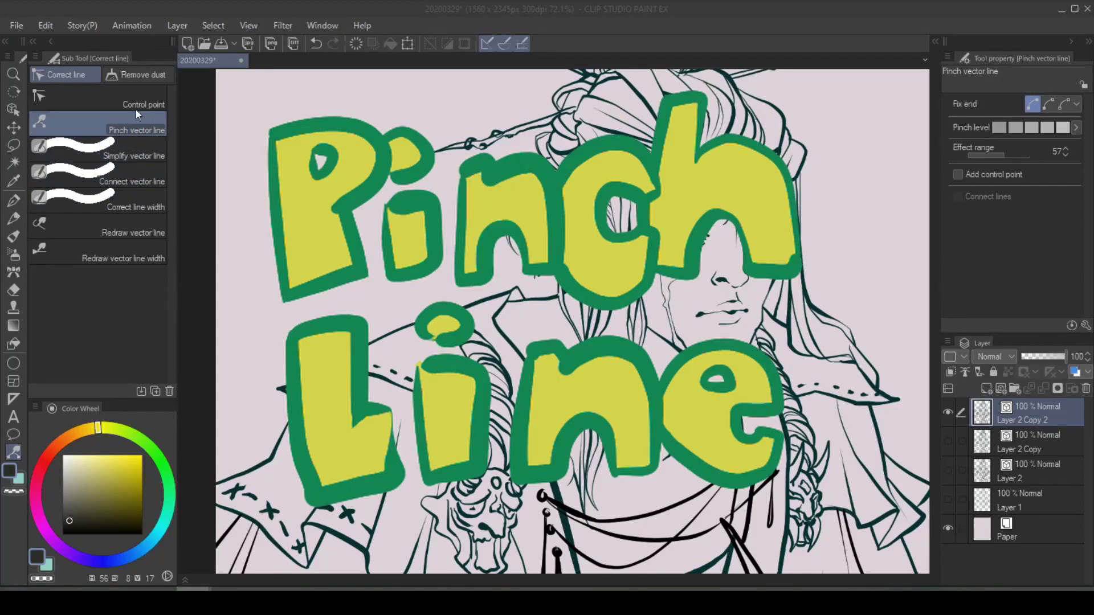
Step: Pull the cape's shoulder line up into a rounded bulge with Pinch vector line at the lowest pinch level
drag(362, 335, 323, 346)
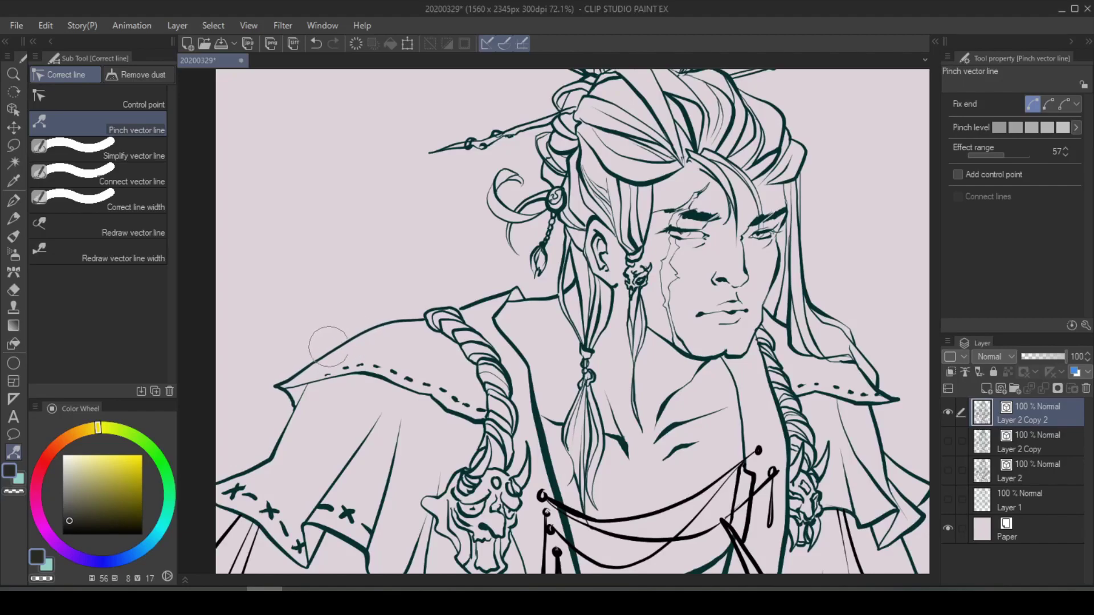
key(ctrl+z)
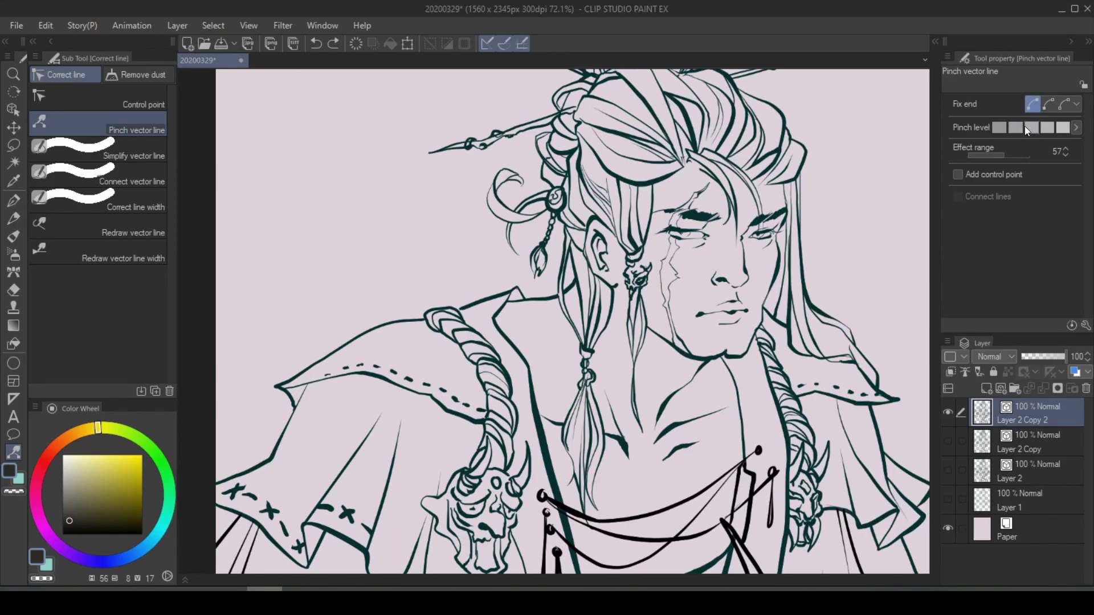
drag(365, 331, 355, 311)
click(999, 127)
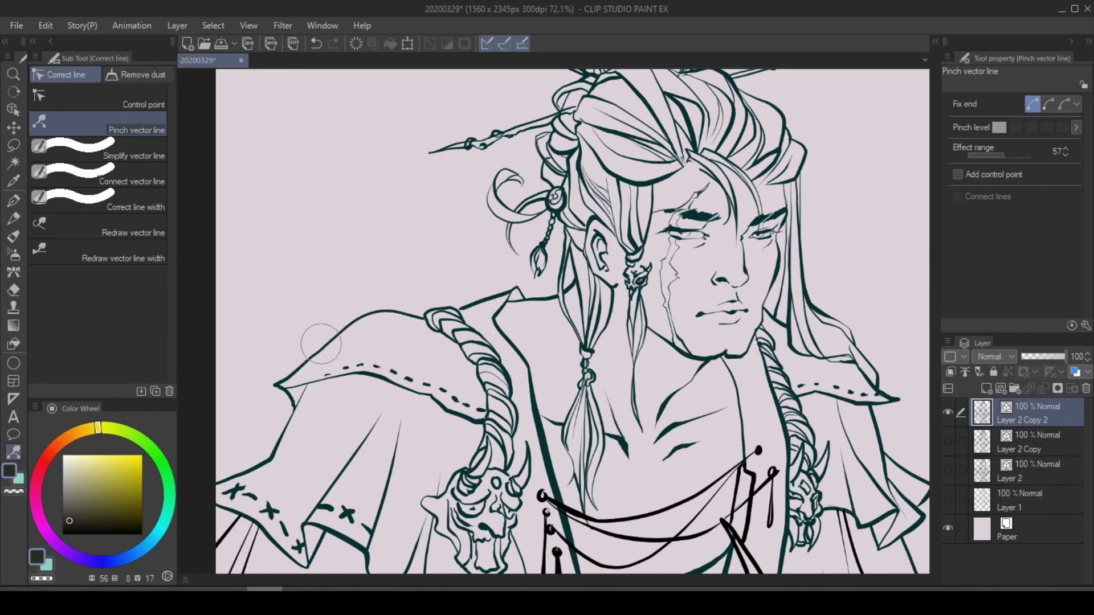
mouse_move(317, 344)
mouse_down()
mouse_move(351, 311)
mouse_move(343, 298)
mouse_move(405, 296)
mouse_up()
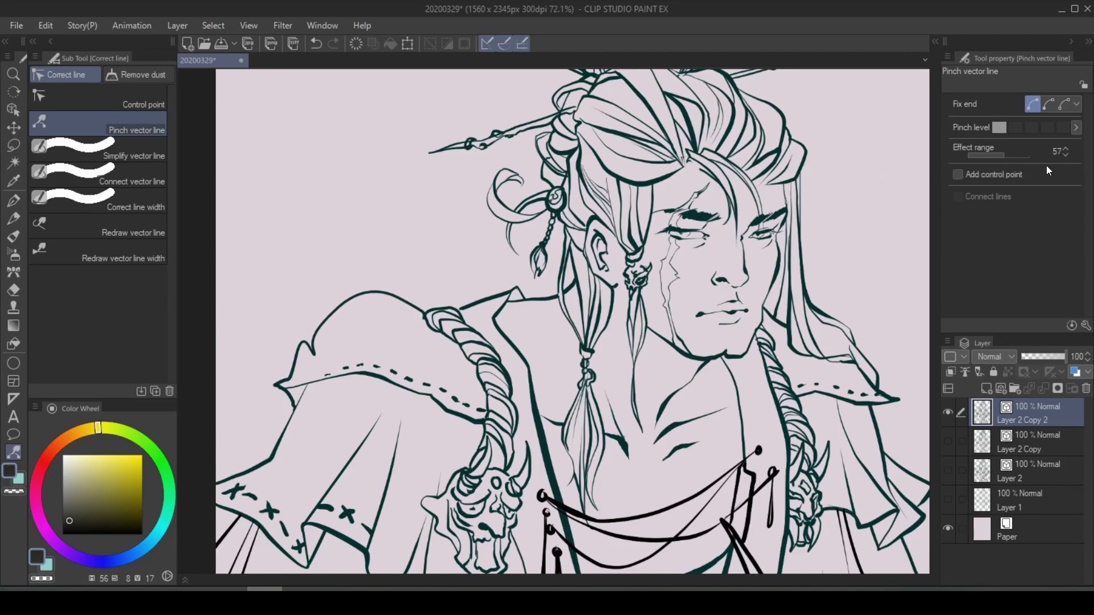
mouse_move(361, 299)
mouse_down()
mouse_move(361, 276)
mouse_move(401, 295)
mouse_move(413, 279)
mouse_up()
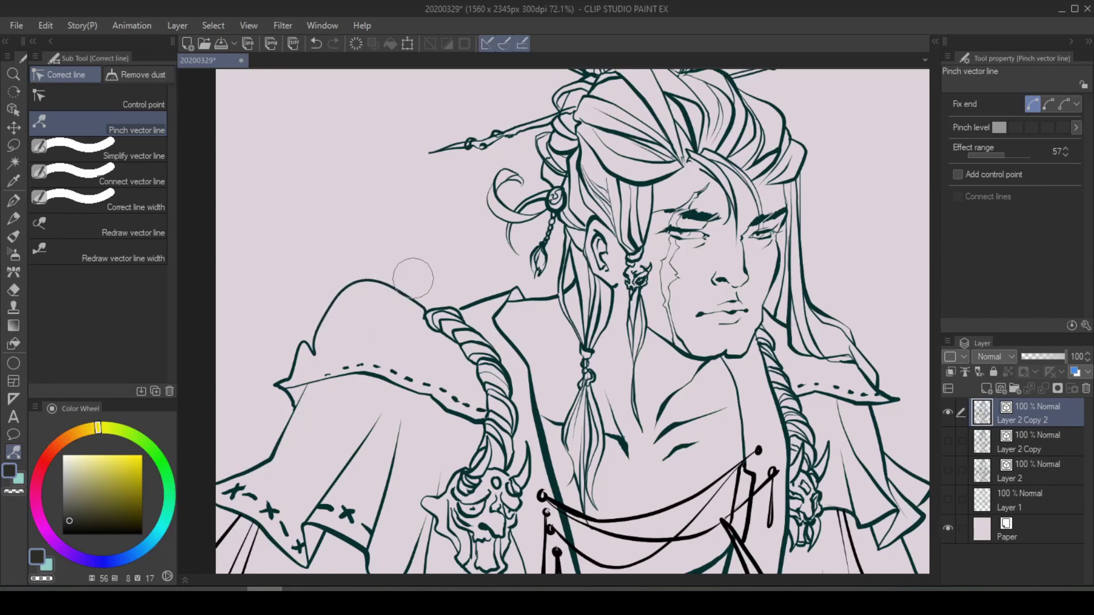
key(ctrl+z)
Step: Pull the line between the rope trim and the collar upward, using the highest pinch level and an effect range of 6
click(983, 152)
drag(980, 154, 959, 148)
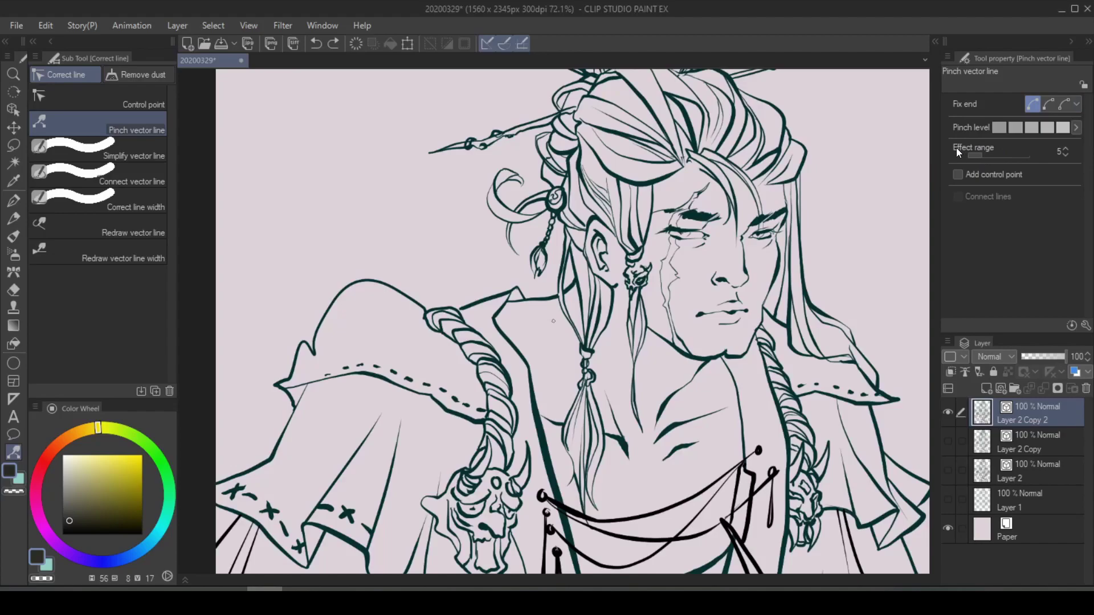
drag(482, 296, 479, 290)
key(ctrl+z)
key(ctrl+z)
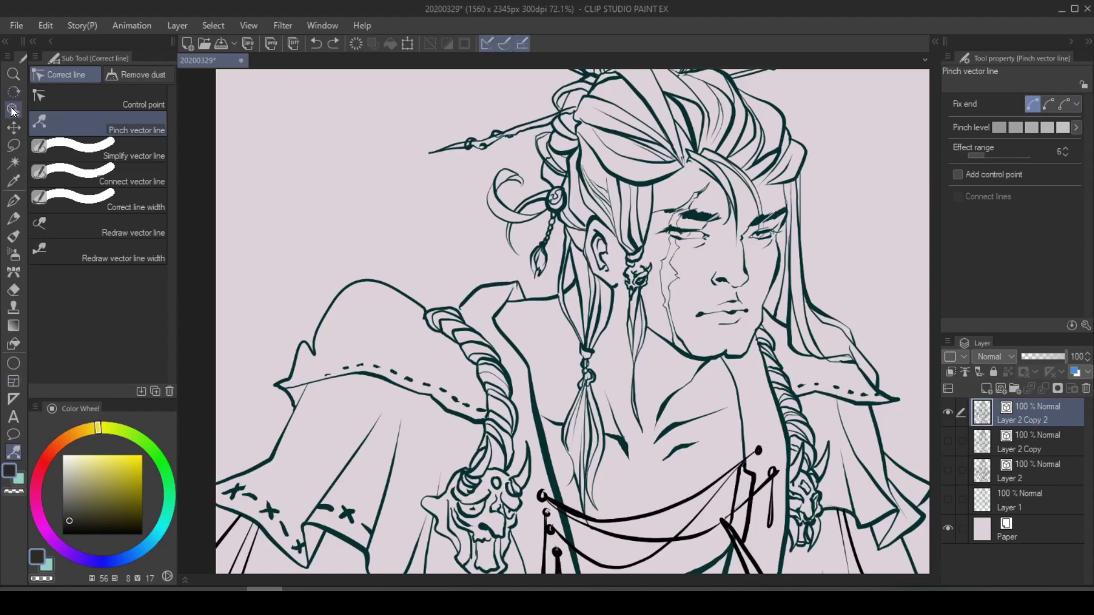
Step: Examine where the individual vector lines of the cape, its folds and the robe edge begin and end by selecting them with the Object tool
click(13, 110)
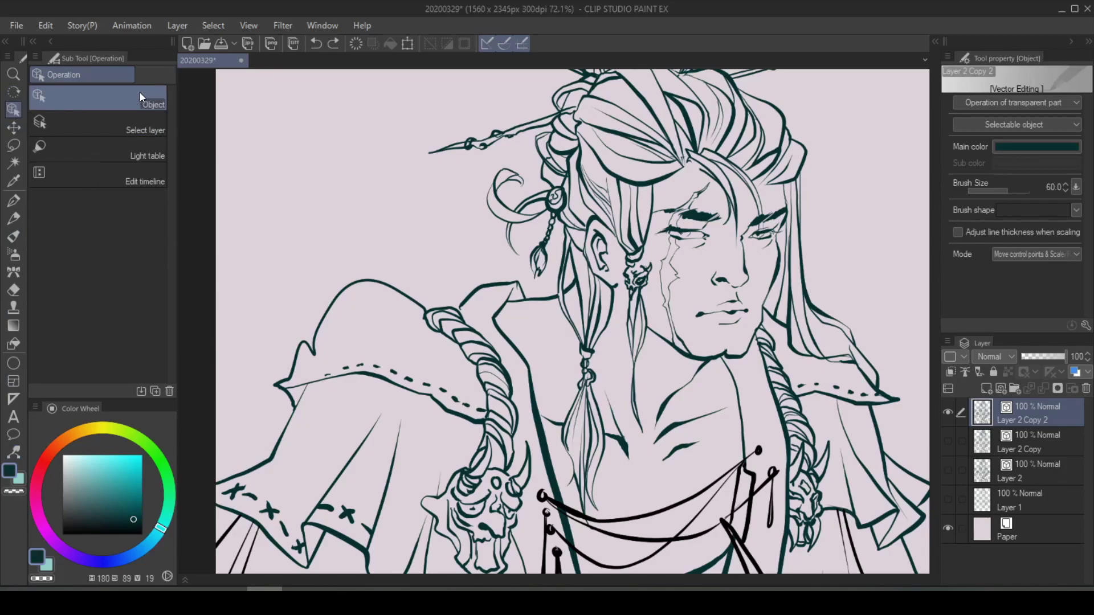
click(371, 283)
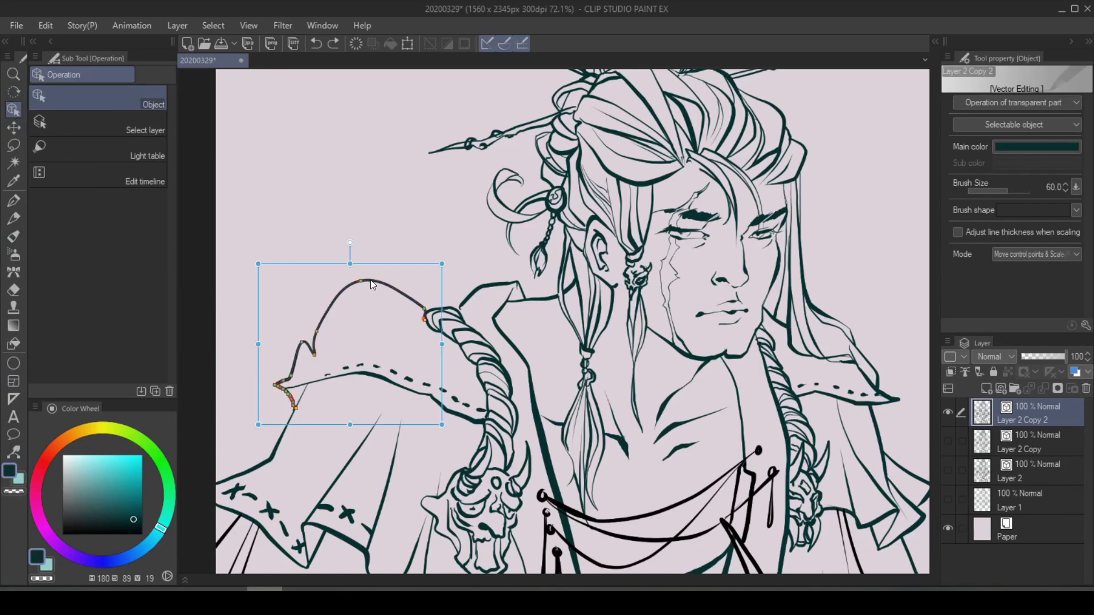
click(382, 380)
click(340, 473)
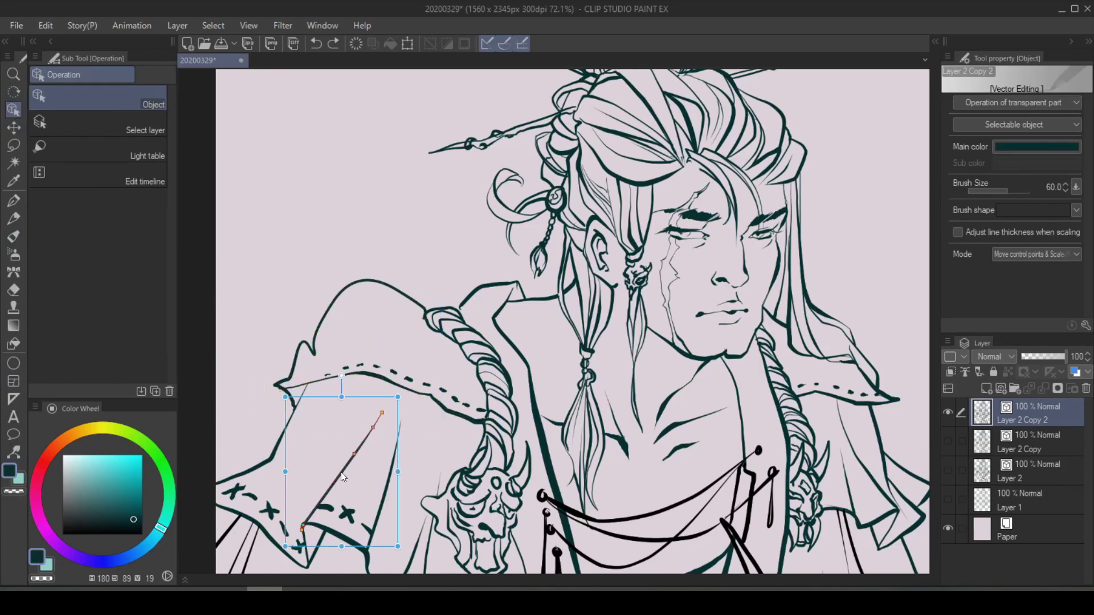
click(382, 499)
click(277, 443)
click(535, 390)
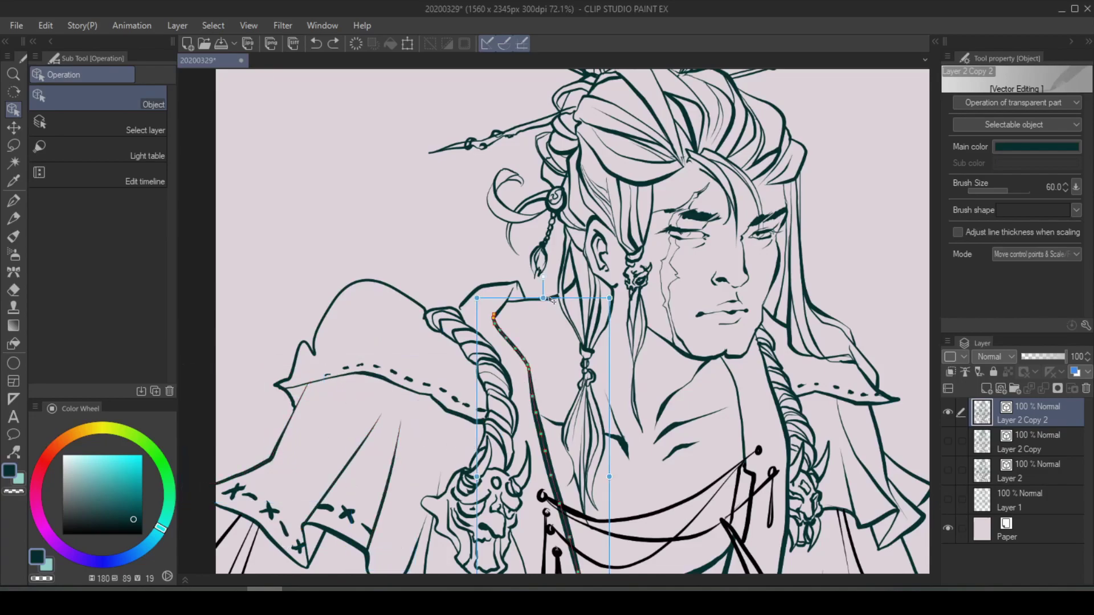
Step: Pinch the cape's shoulder line far upward into a tall peak while both of its ends stay fixed
key(y)
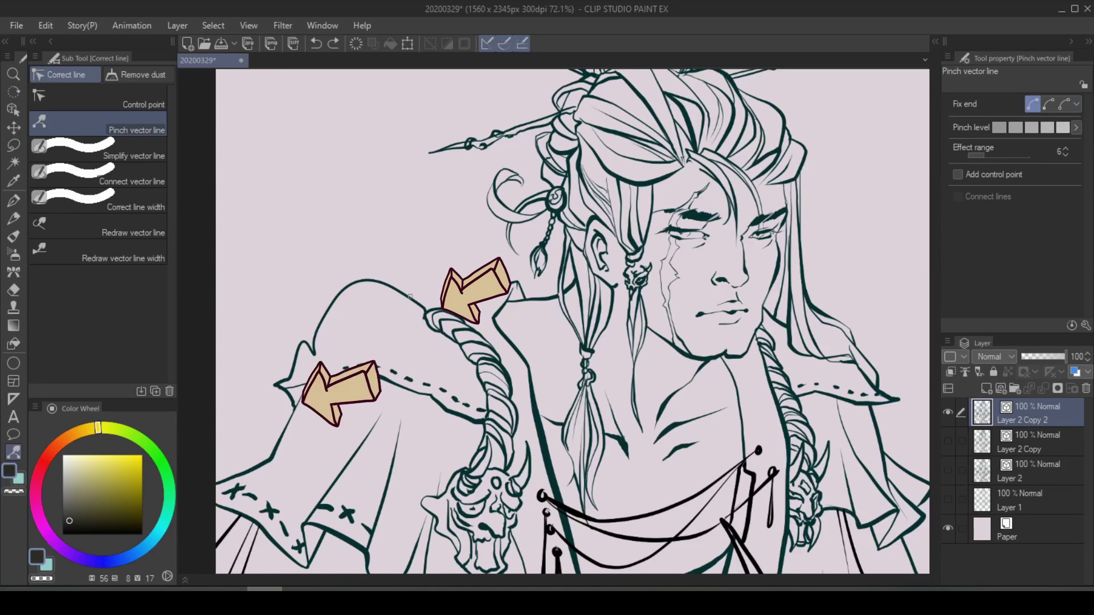
drag(352, 275, 308, 153)
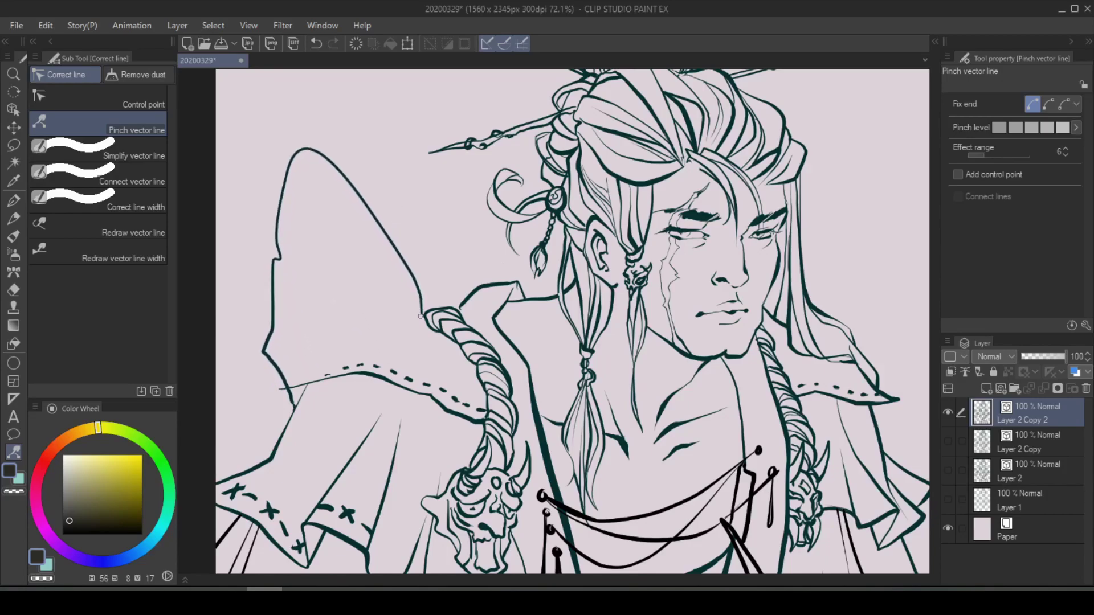
Step: Pull the shoulder line's end away from the rope trim with Fix either end, and pinch it again with the last Fix end option
click(1049, 104)
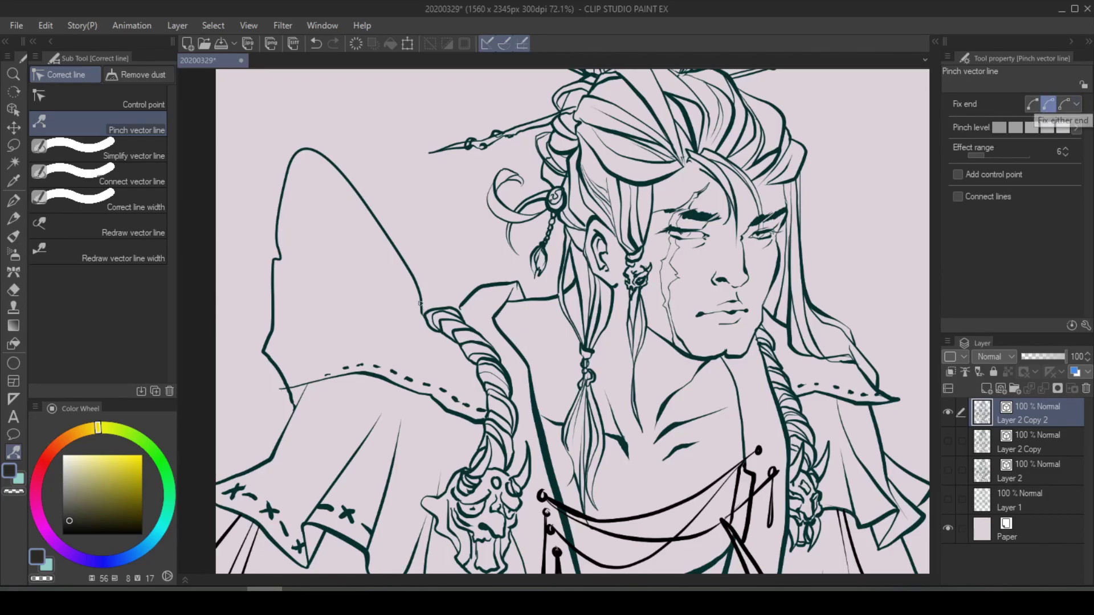
mouse_move(421, 305)
mouse_down()
mouse_move(415, 189)
mouse_move(428, 140)
mouse_move(474, 164)
mouse_move(543, 137)
mouse_move(858, 288)
mouse_move(876, 395)
mouse_move(467, 507)
mouse_up()
key(ctrl+z)
key(ctrl+z)
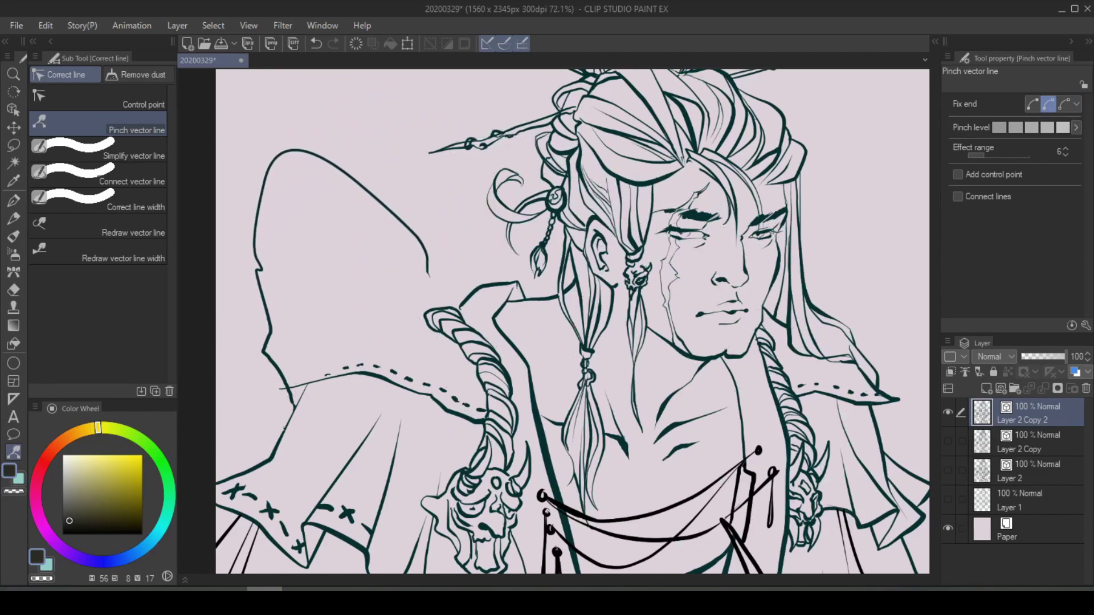
key(ctrl+z)
click(1062, 105)
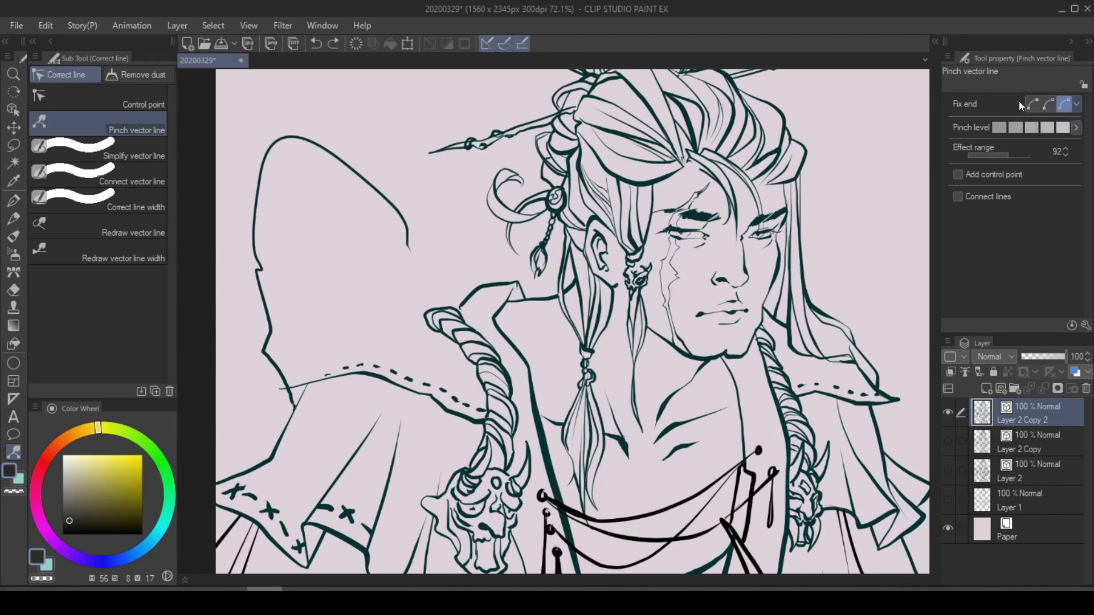
drag(482, 271, 453, 220)
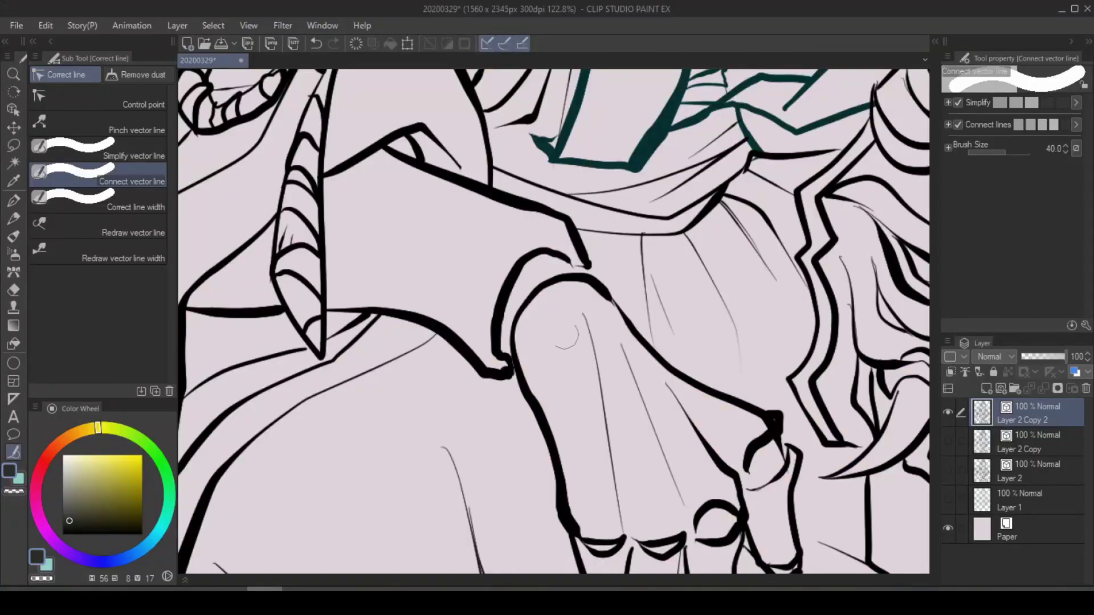
Step: Inspect the control points of the sleeve cuff line above the hand with the Object tool
click(126, 171)
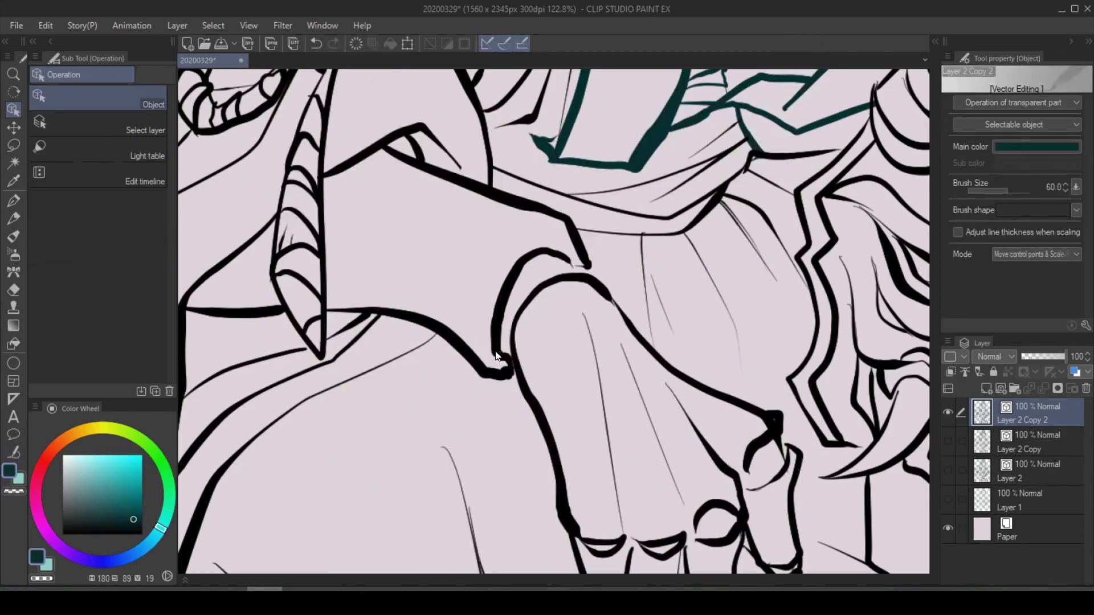
click(498, 356)
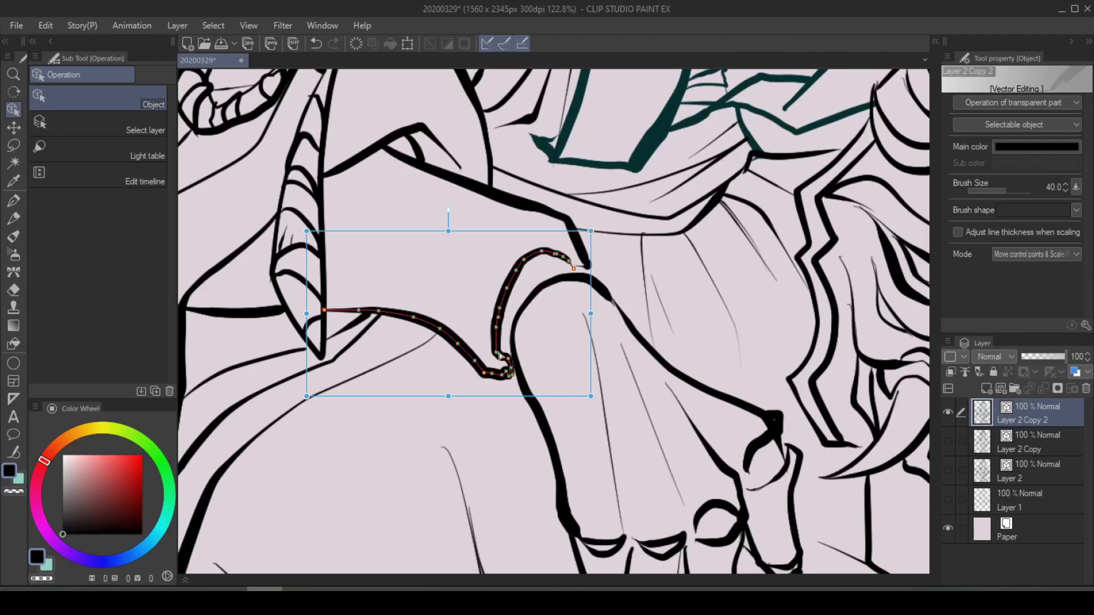
key(ctrl+z)
Step: Circle the jagged cuff corner in red with the G-pen and draw a wavy stroke below it
mouse_move(481, 495)
mouse_down()
mouse_move(364, 439)
mouse_move(438, 466)
mouse_up()
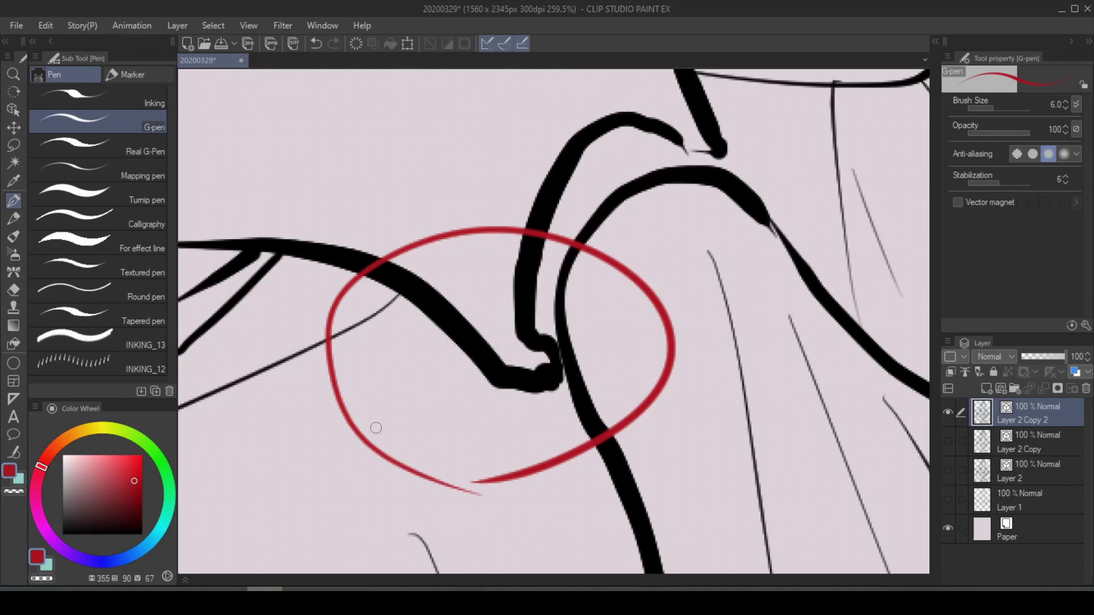
mouse_move(249, 536)
mouse_down()
mouse_move(269, 468)
mouse_move(300, 450)
mouse_move(308, 516)
mouse_move(336, 485)
mouse_move(342, 503)
mouse_move(358, 489)
mouse_move(393, 508)
mouse_up()
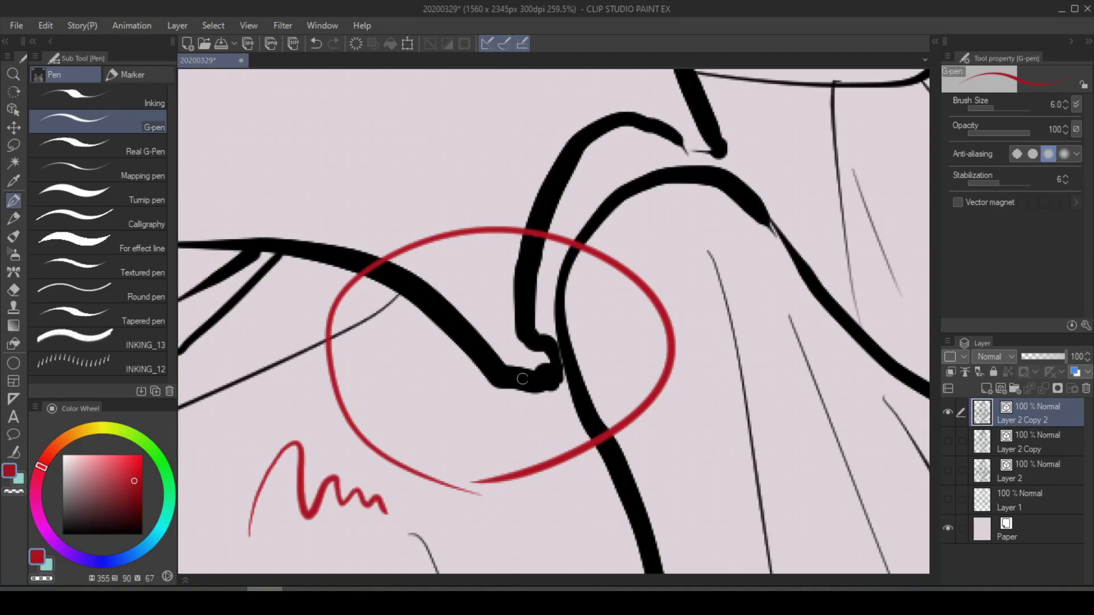
Step: Join and simplify the jagged cuff and hand outlines with Connect vector line at brush size 70
key(o)
click(564, 186)
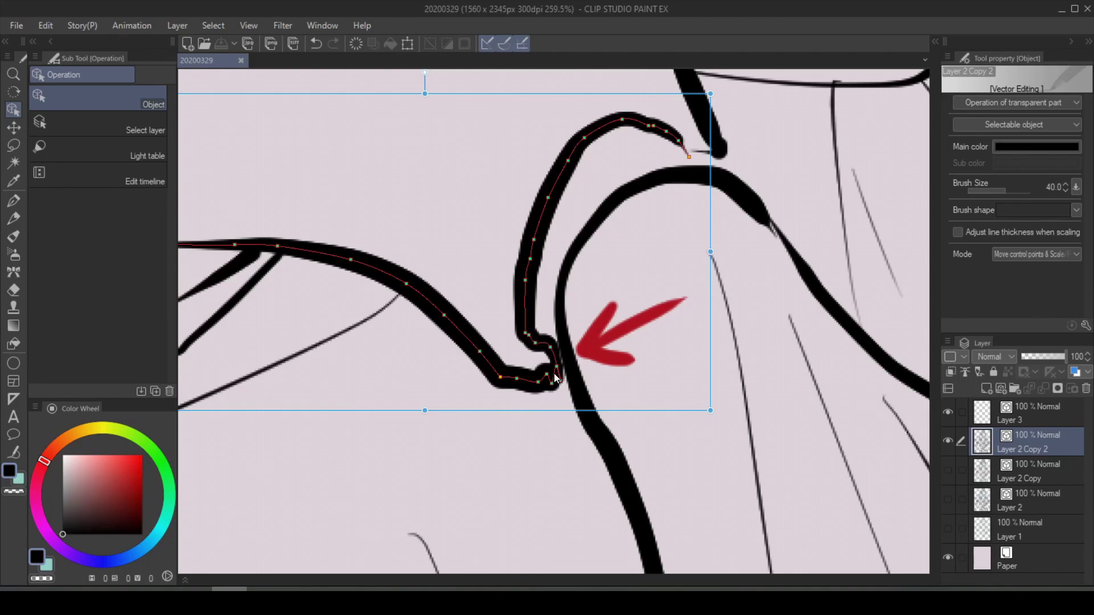
key(y)
click(151, 171)
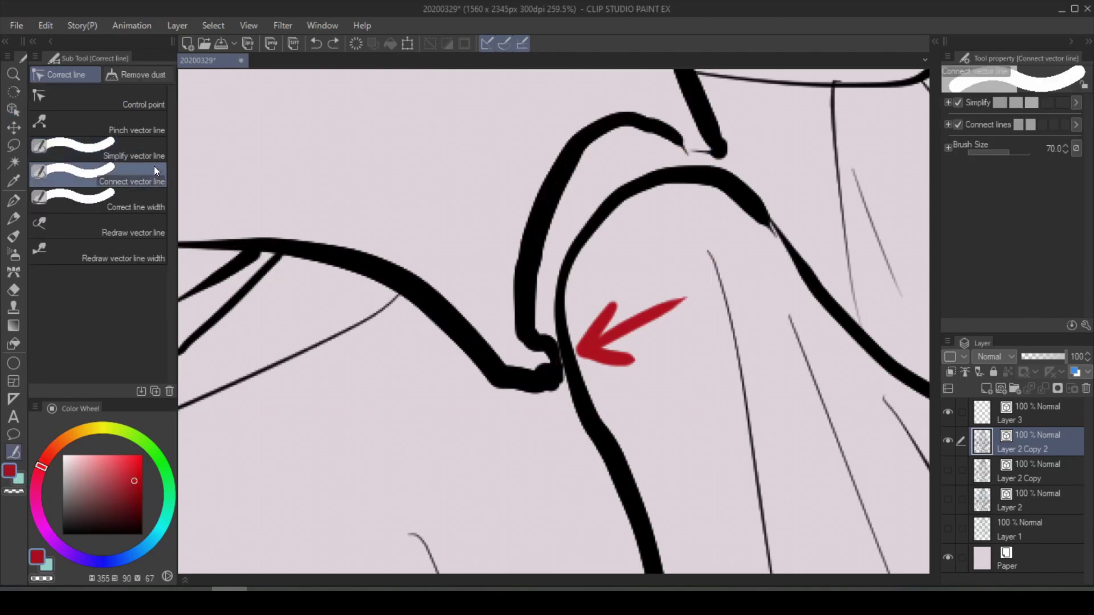
mouse_move(732, 137)
mouse_down()
mouse_move(603, 122)
mouse_move(558, 165)
mouse_move(533, 216)
mouse_move(522, 277)
mouse_move(533, 386)
mouse_up()
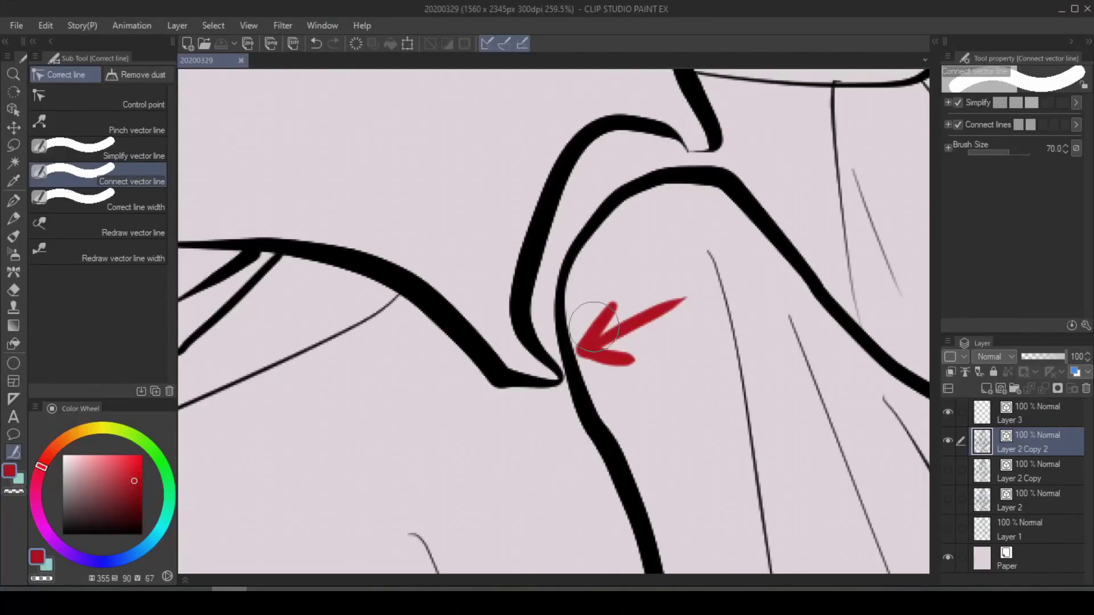
Step: Turn on the display of vector paths for the selected layers
click(249, 26)
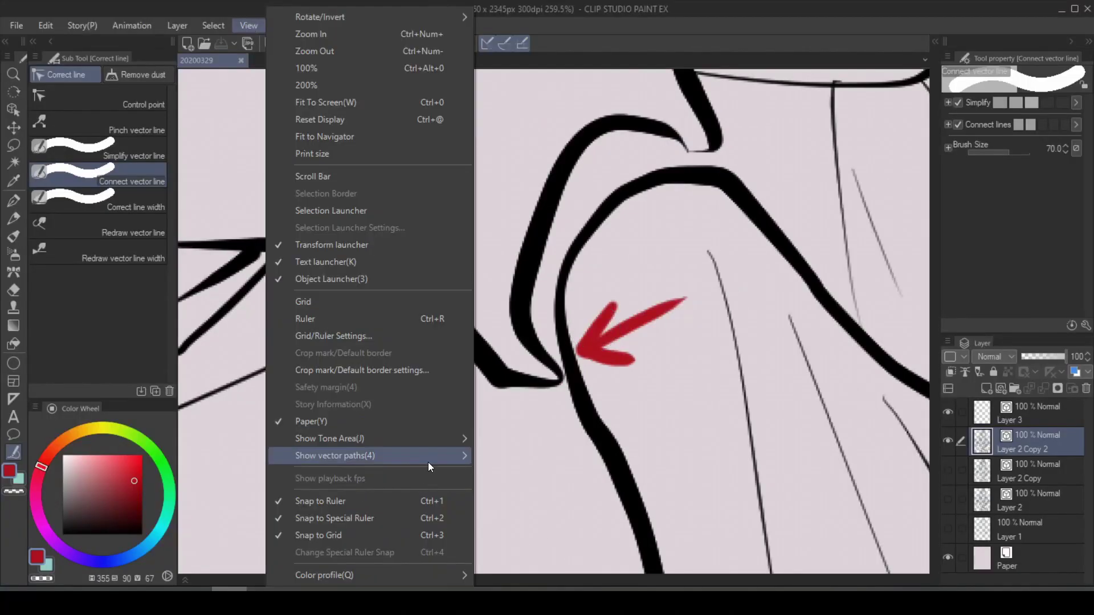
mouse_move(432, 457)
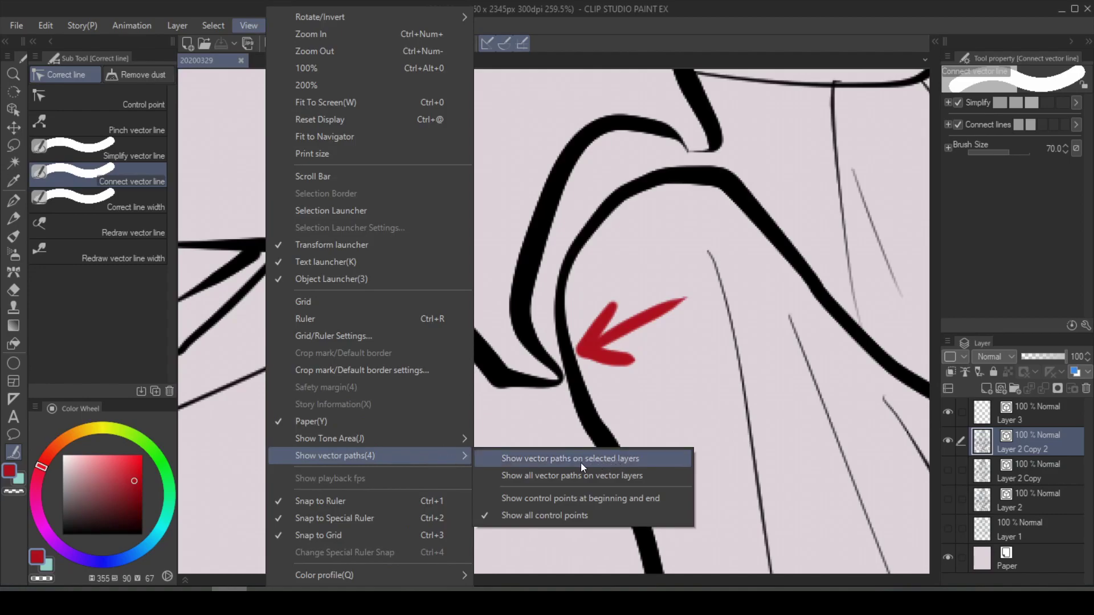
click(651, 459)
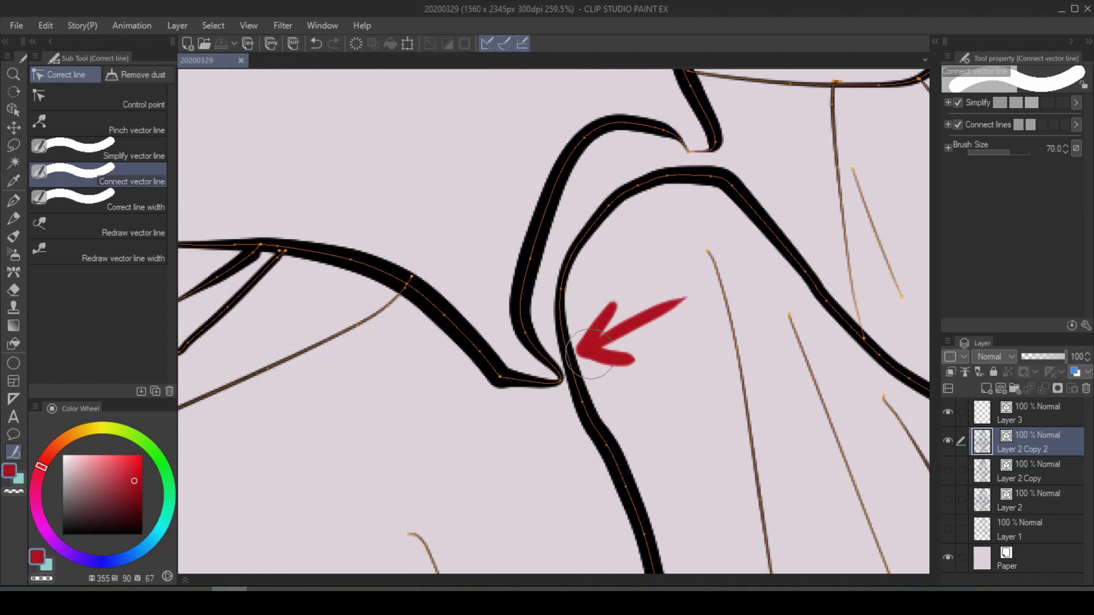
Step: Compare the cuff's vector path and control points before and after connecting by undoing and redoing the correction
key(/)
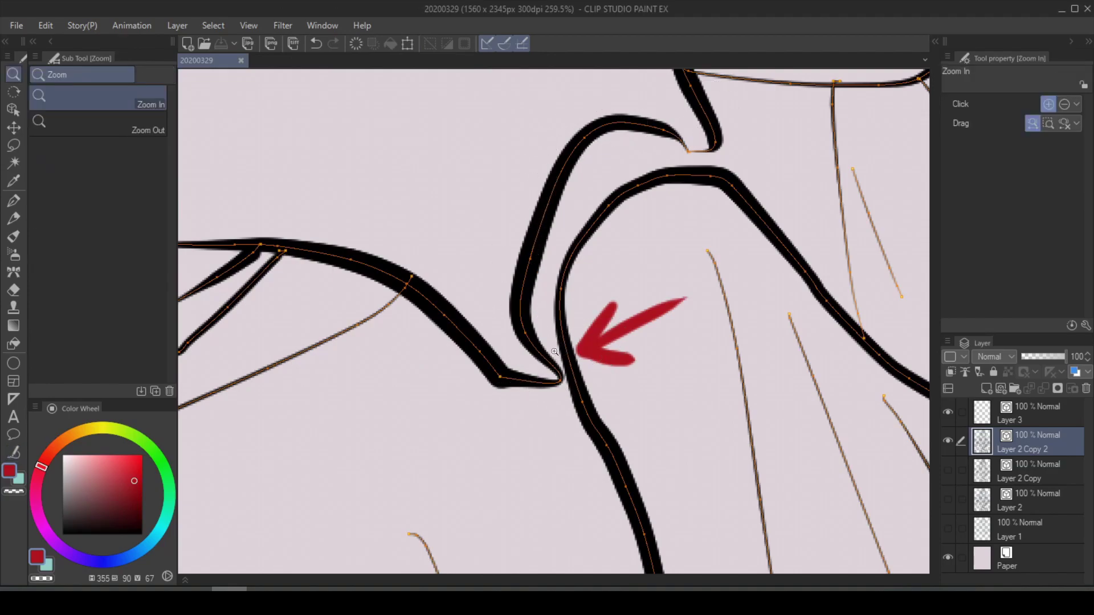
click(554, 351)
click(555, 352)
click(554, 351)
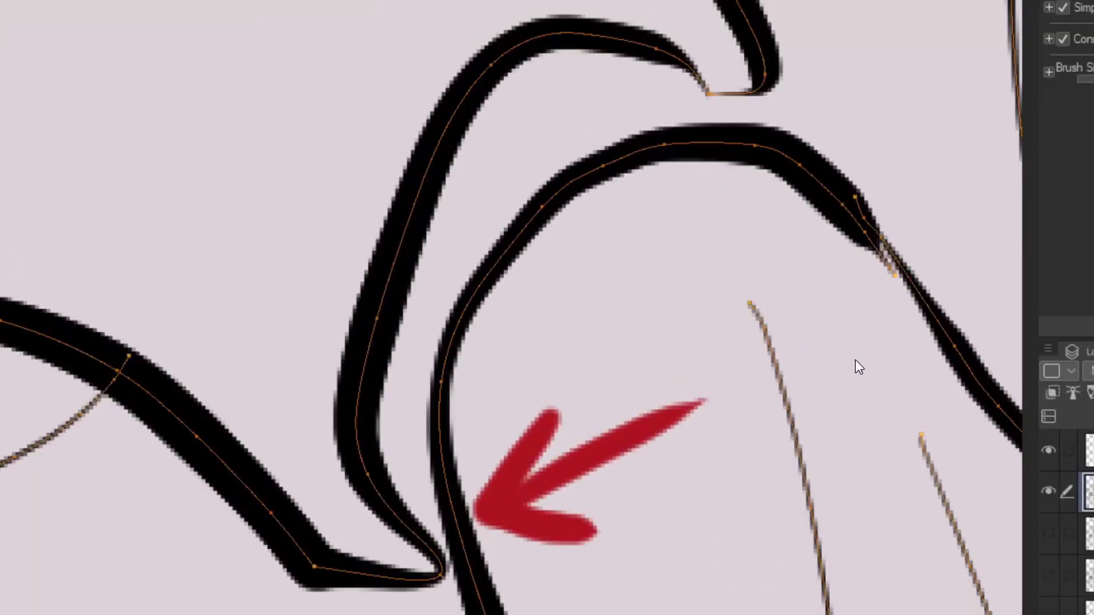
key(ctrl+z)
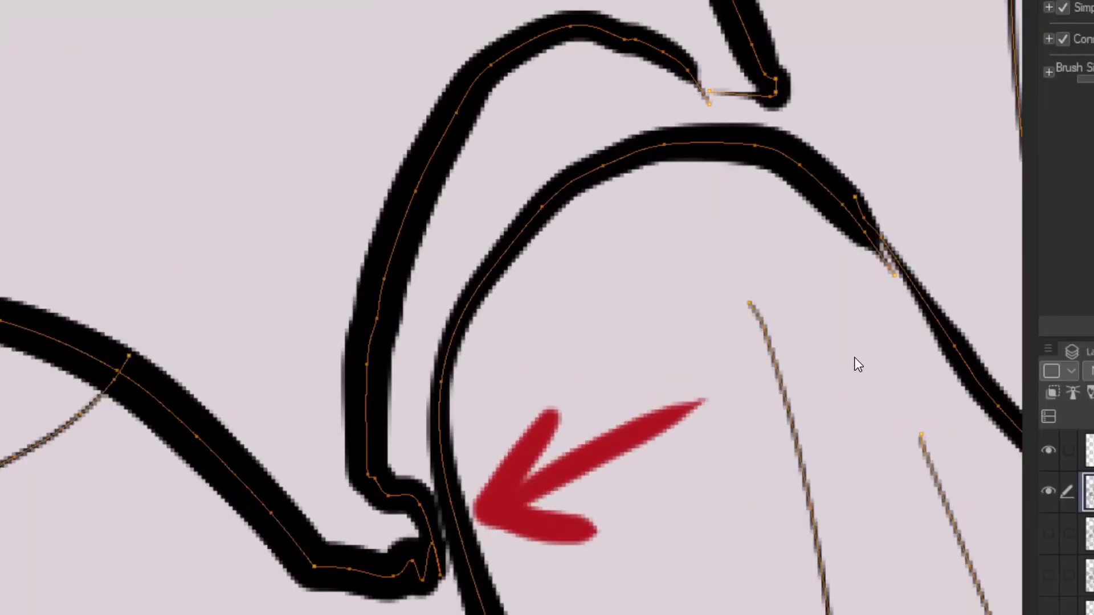
key(ctrl+y)
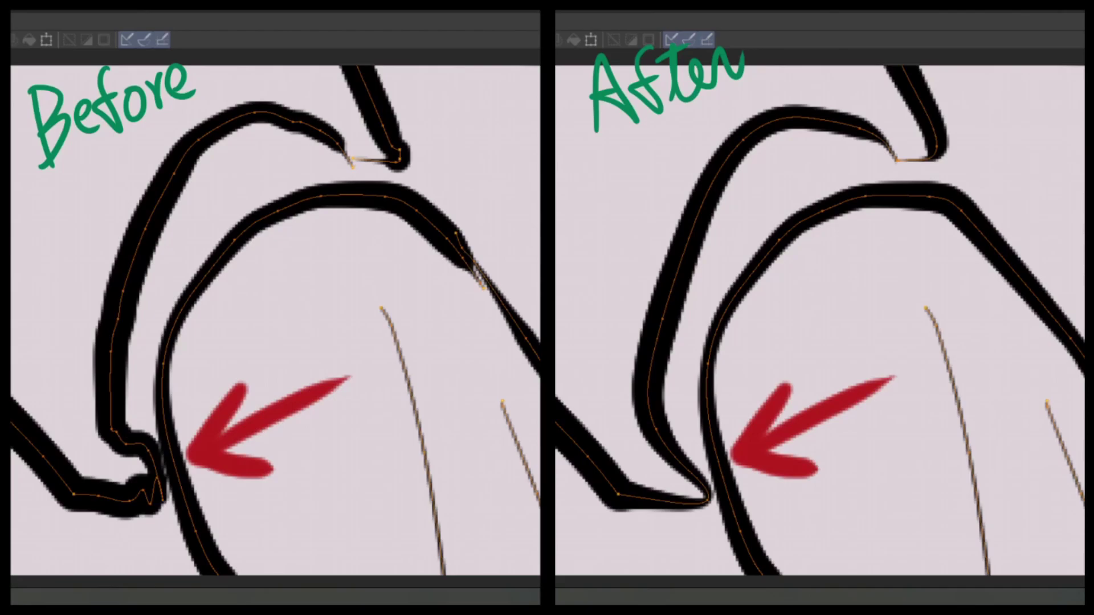
Step: Circle the cuff line in green on the Before image and mark its control points in green on the After image
mouse_move(245, 193)
mouse_down()
mouse_move(59, 404)
mouse_move(271, 129)
mouse_up()
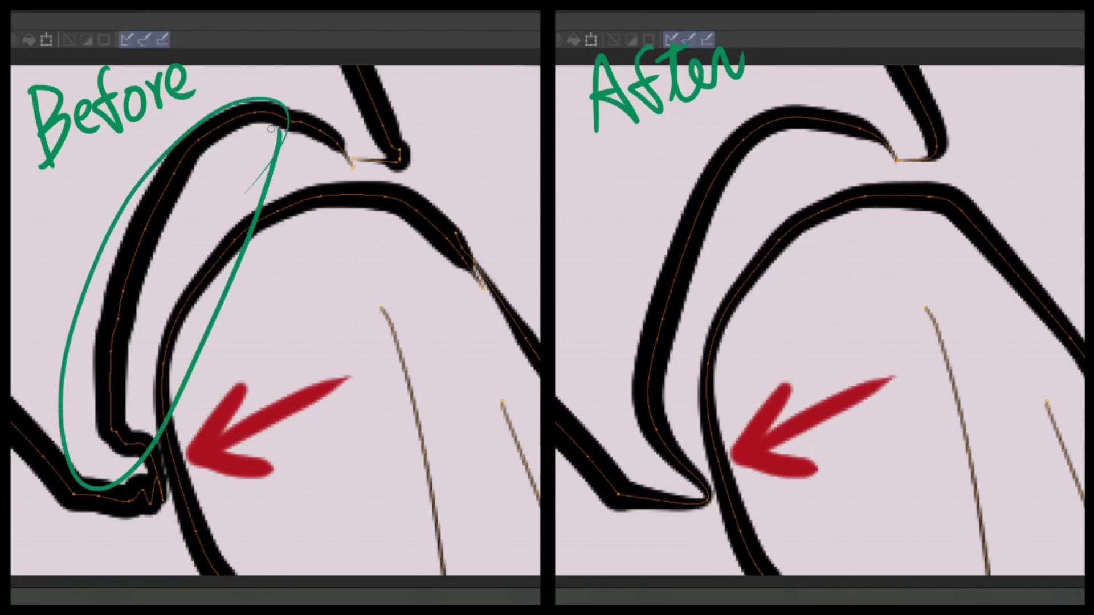
drag(738, 143, 745, 138)
drag(662, 318, 666, 313)
drag(657, 429, 662, 432)
drag(705, 501, 709, 497)
Step: Circle the cuff's line gap and the hand's broken outline in red on both the Before and After images
mouse_move(366, 149)
mouse_down()
mouse_move(346, 180)
mouse_move(356, 138)
mouse_up()
mouse_move(471, 217)
mouse_down()
mouse_move(496, 242)
mouse_move(471, 214)
mouse_up()
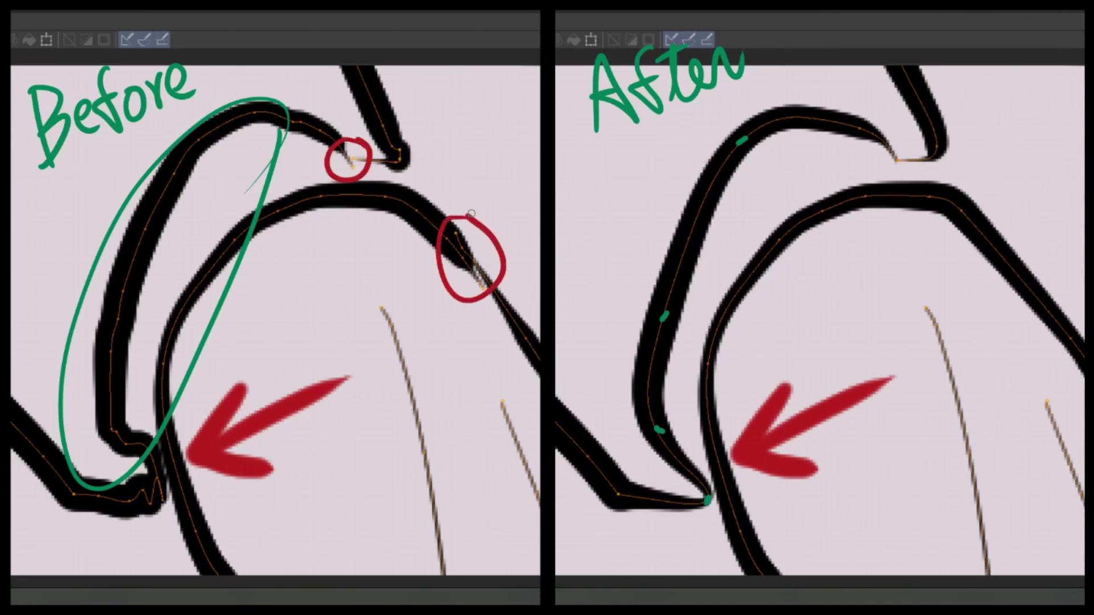
mouse_move(909, 142)
mouse_down()
mouse_move(876, 171)
mouse_move(899, 132)
mouse_up()
mouse_move(1026, 227)
mouse_down()
mouse_move(985, 299)
mouse_move(1014, 212)
mouse_up()
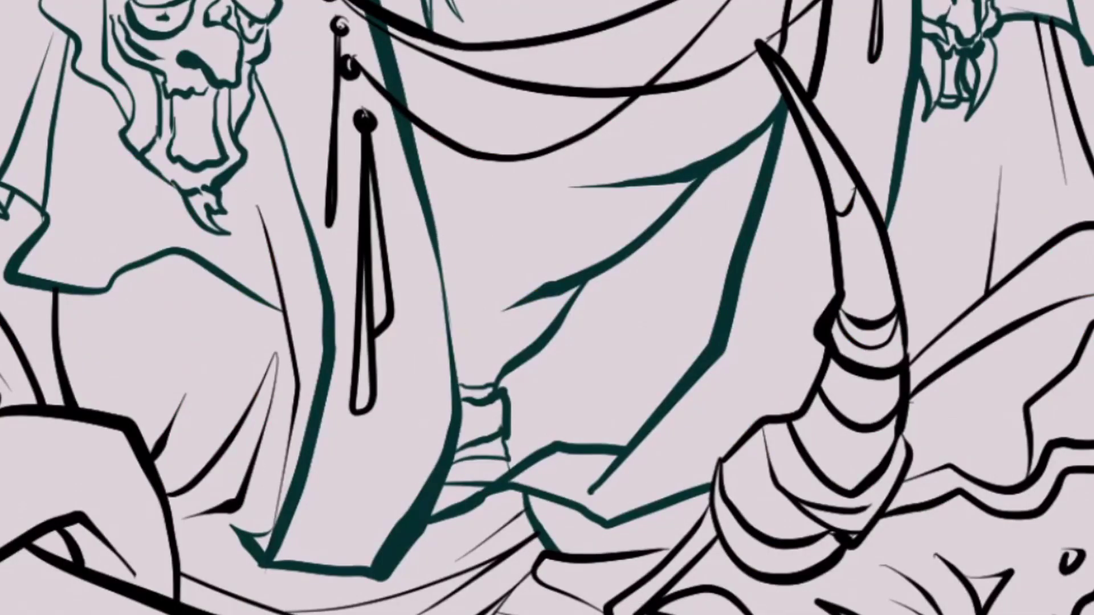
Step: Try a vector line correction on the robe's long edge beside the mask ornament and undo it
drag(307, 234, 325, 370)
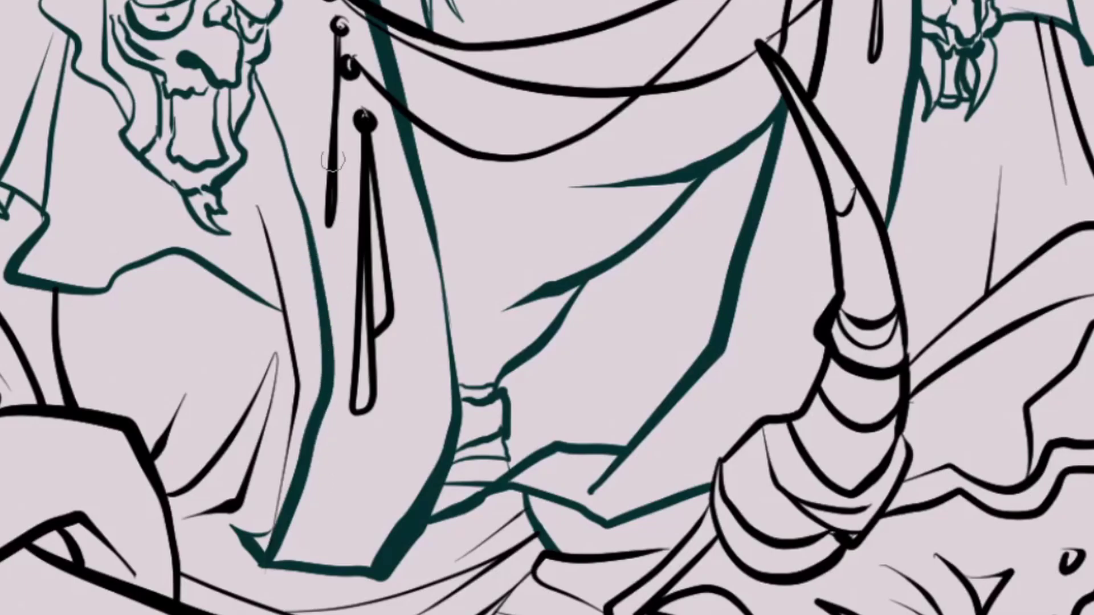
key(ctrl+z)
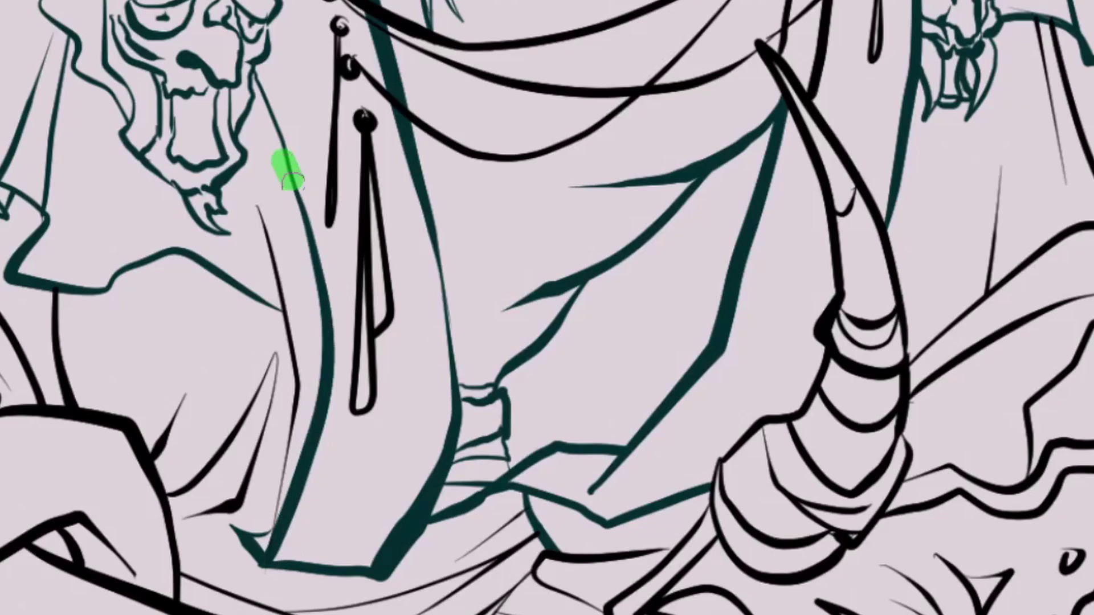
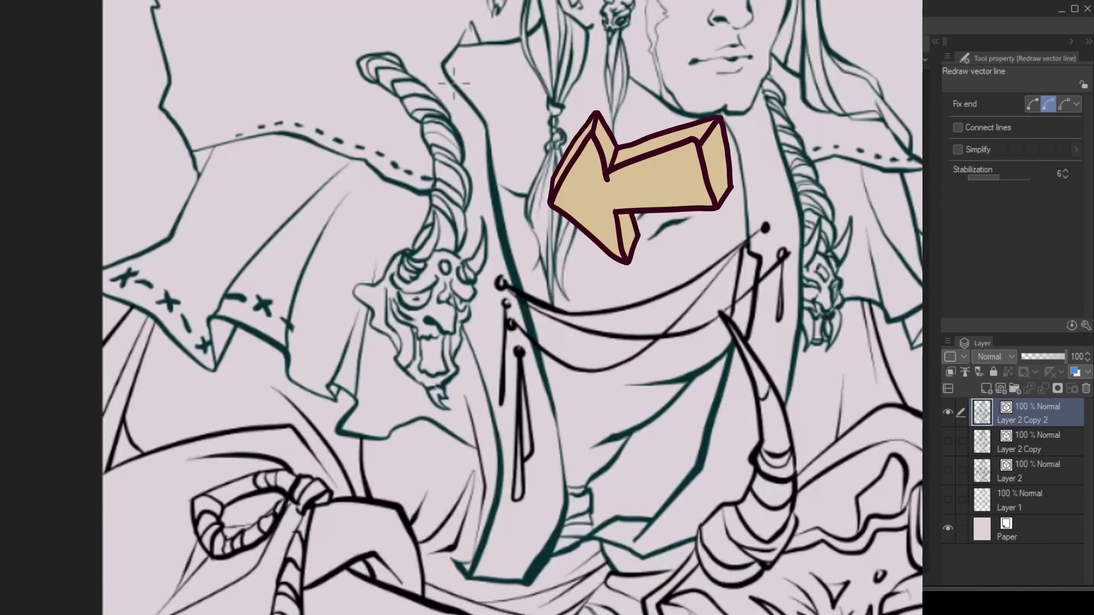
Step: Redraw the robe's collar edge with Redraw vector line, enabling Connect lines for the stroke up from its lower corner
drag(454, 83, 547, 330)
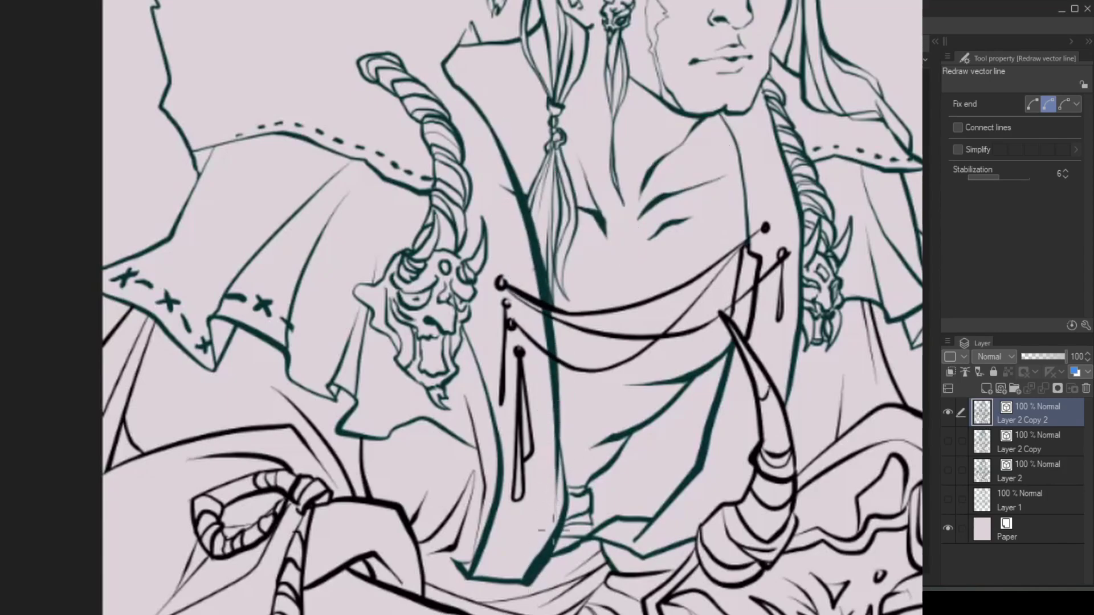
click(957, 128)
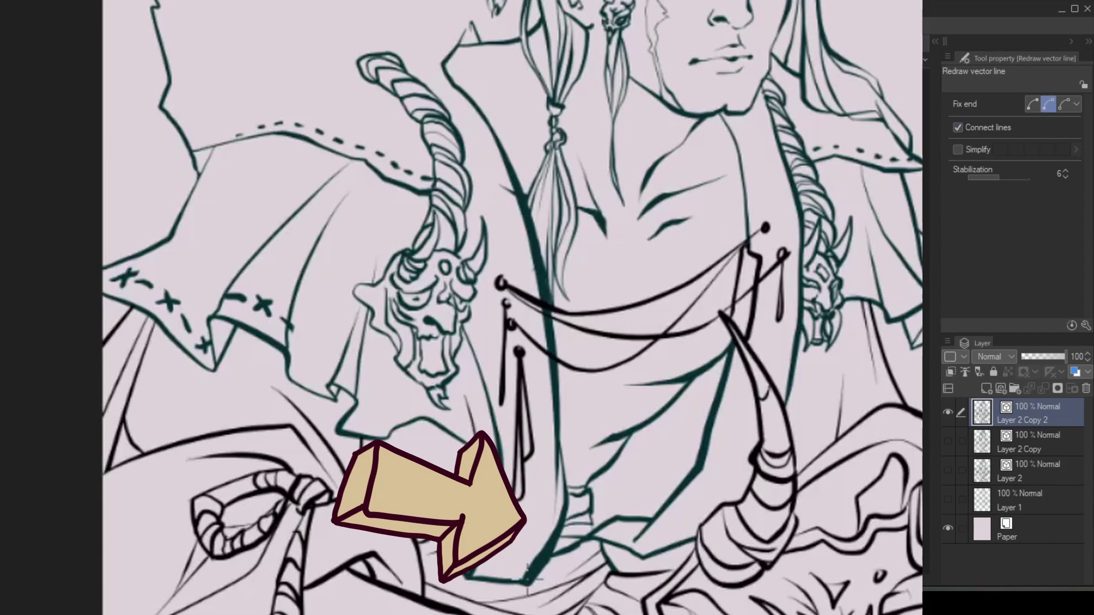
mouse_move(528, 578)
mouse_down()
mouse_move(551, 510)
mouse_move(558, 319)
mouse_up()
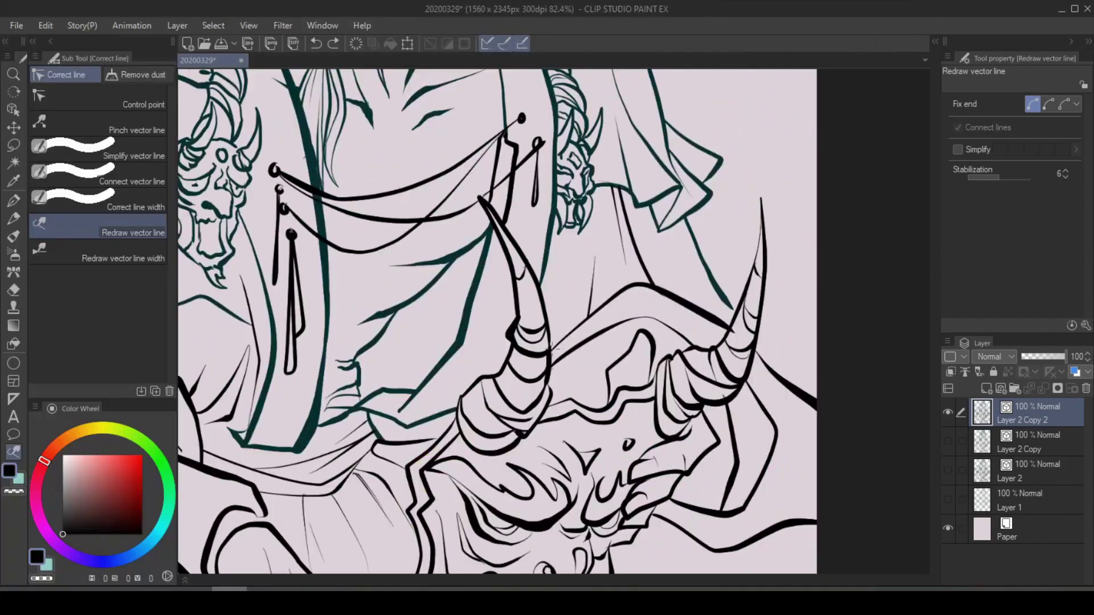
Step: Redraw the upper cloth fold line between the beast mask's two horns with the first Fix end option
mouse_move(550, 348)
mouse_down()
mouse_move(638, 282)
mouse_move(663, 245)
mouse_move(730, 343)
mouse_up()
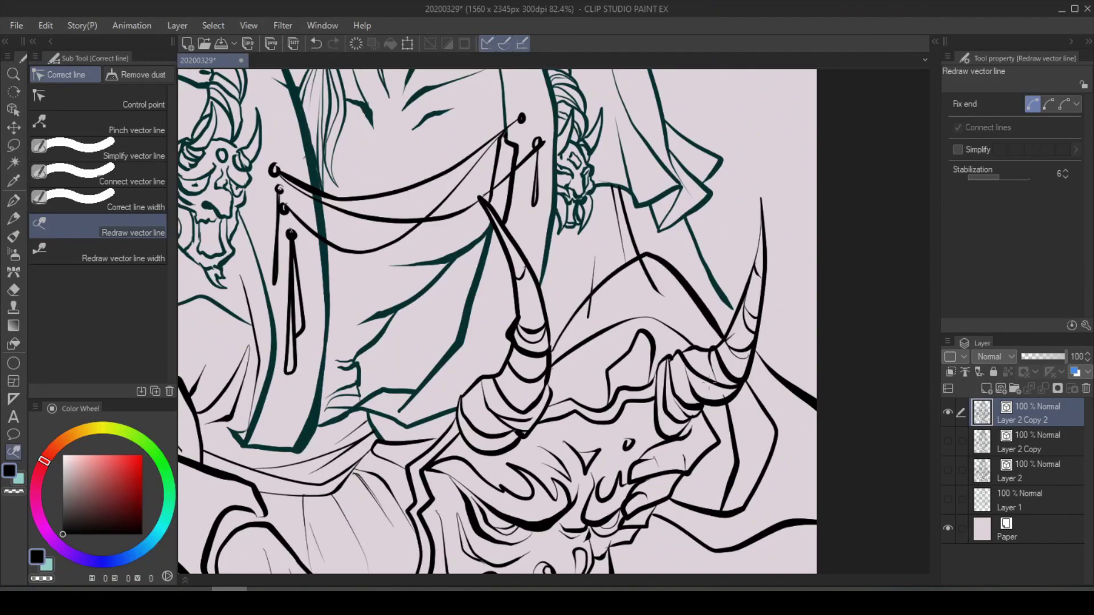
key(e)
click(655, 276)
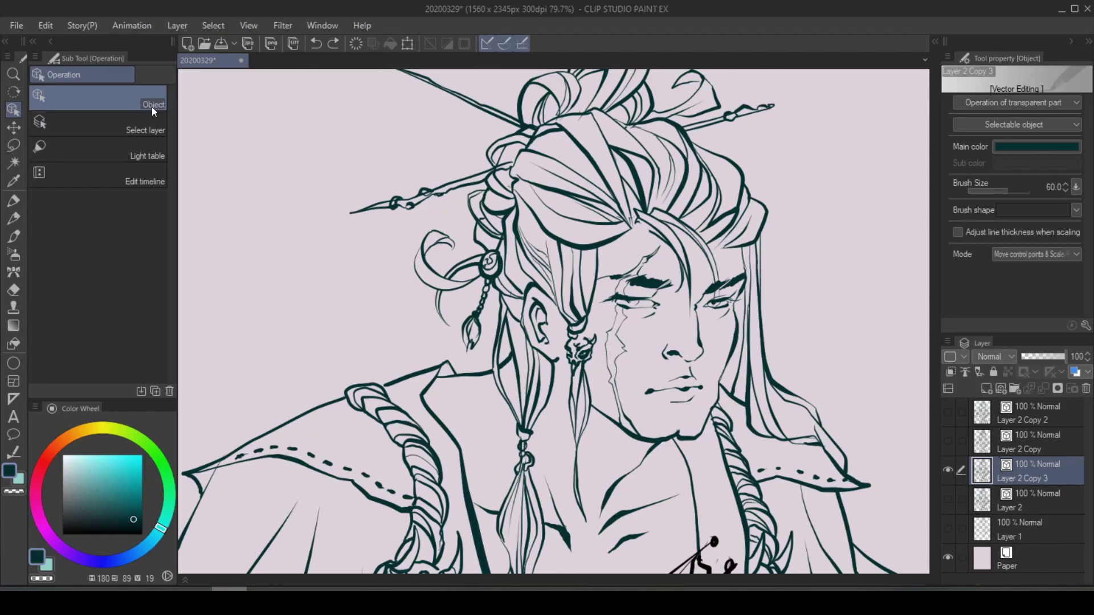
Step: Change the brush shape of all vector lines on Layer 2 Copy 3 to PENCIL_01
click(1073, 211)
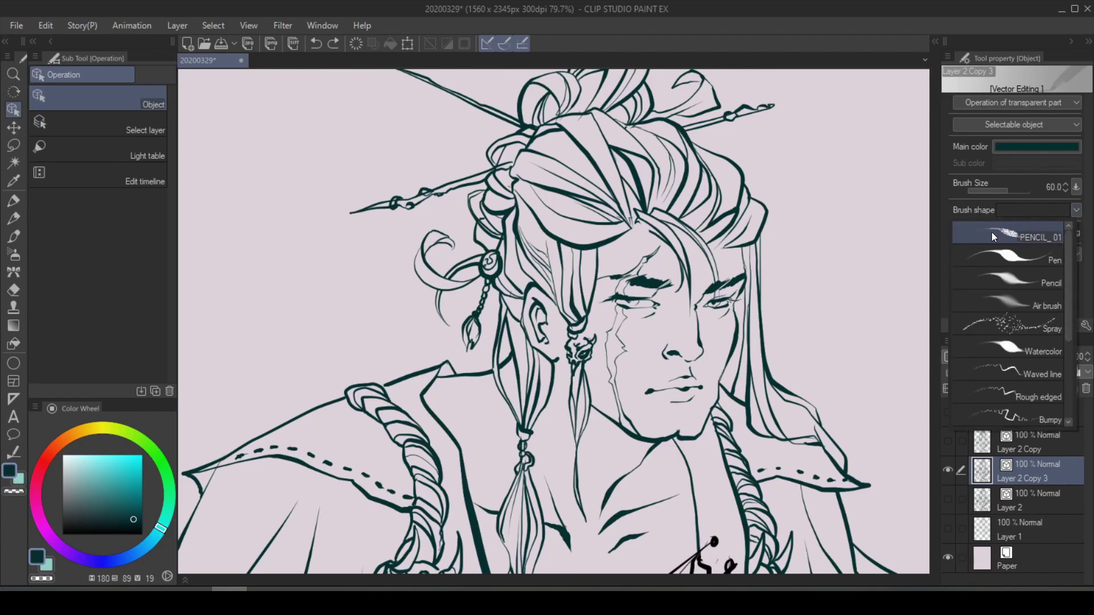
click(1039, 236)
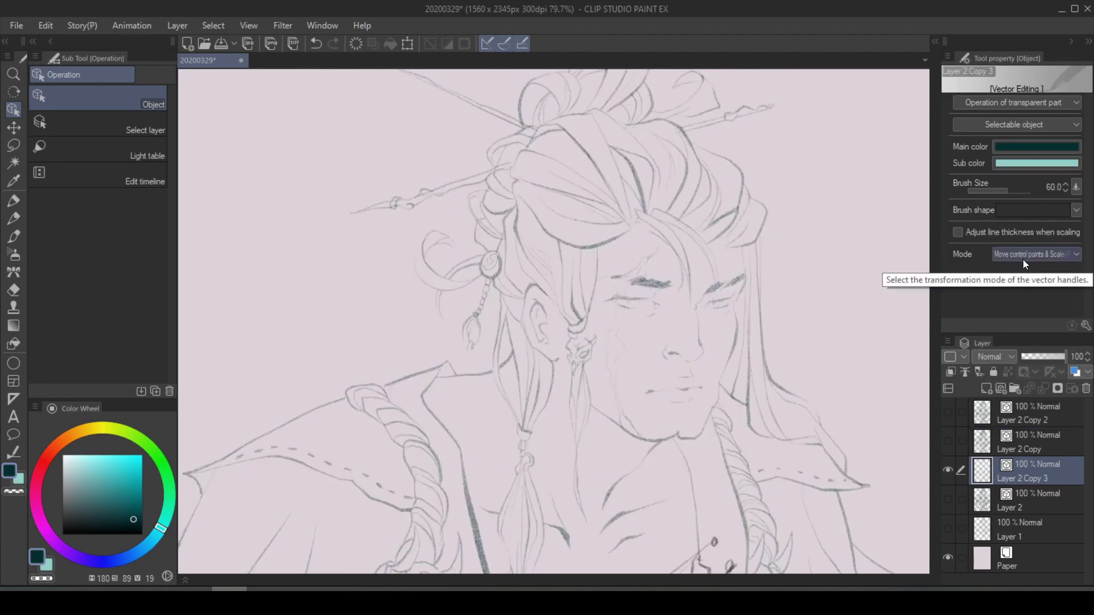
Step: Scale up the figure's line widths by 1.50 using Correct line width with Process whole line enabled and brush size 150
click(14, 453)
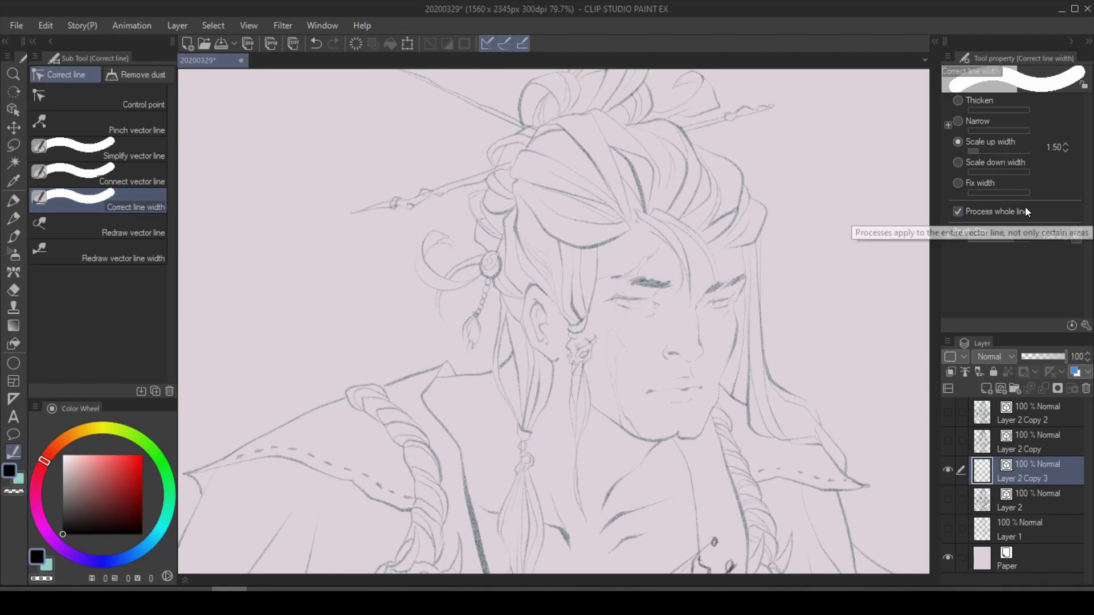
mouse_move(354, 190)
mouse_down()
mouse_move(529, 184)
mouse_move(369, 349)
mouse_move(582, 316)
mouse_move(794, 370)
mouse_move(832, 450)
mouse_up()
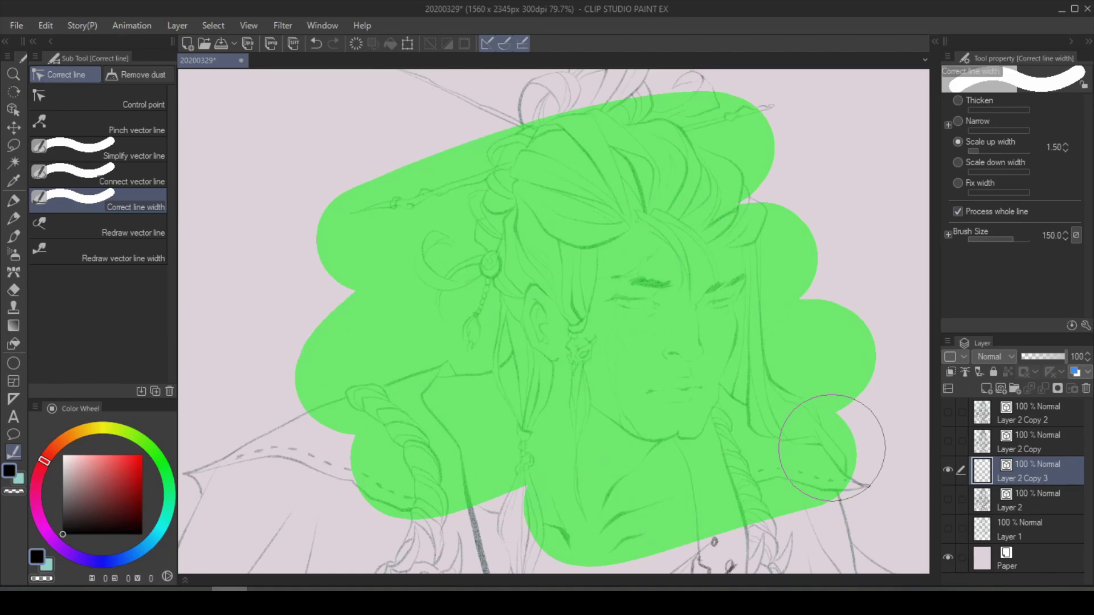
mouse_move(463, 393)
mouse_down()
mouse_move(535, 310)
mouse_move(268, 416)
mouse_move(289, 510)
mouse_move(769, 494)
mouse_move(840, 413)
mouse_up()
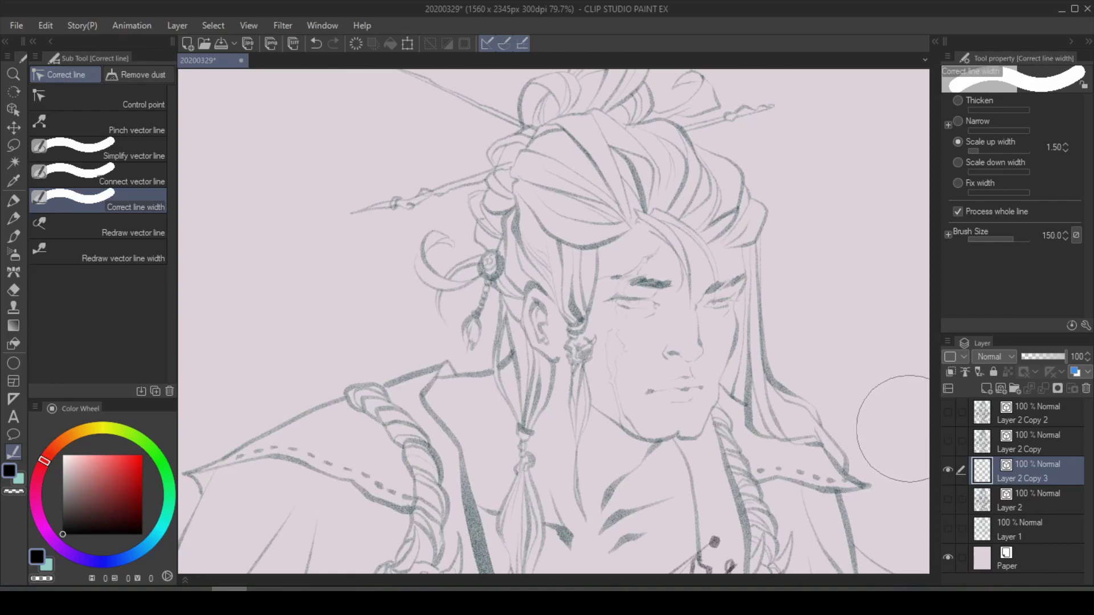
key(ctrl+0)
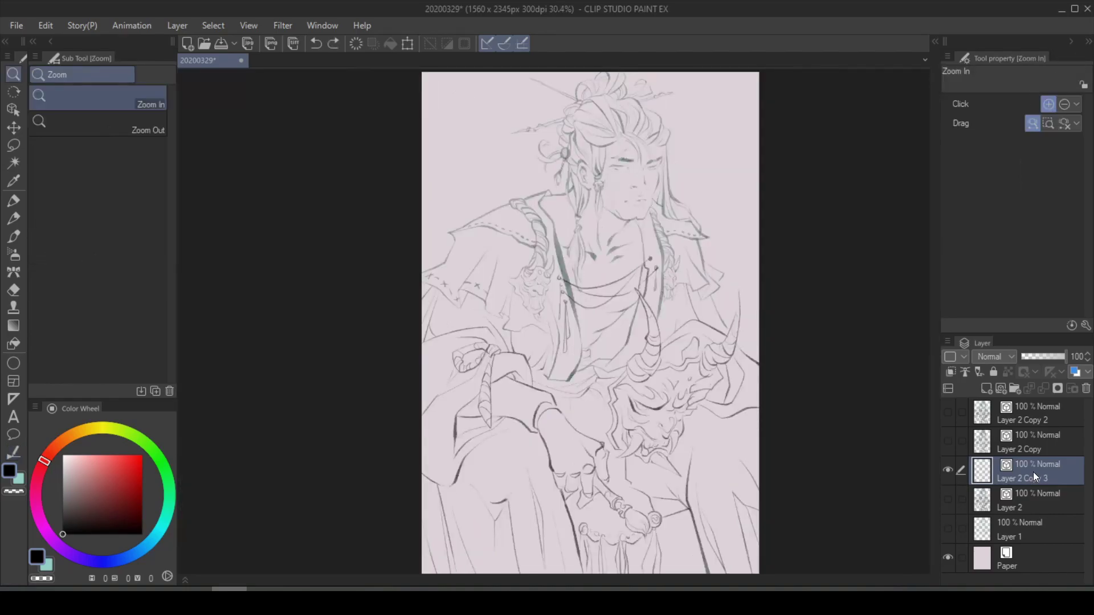
key(ctrl+j)
key(ctrl+j)
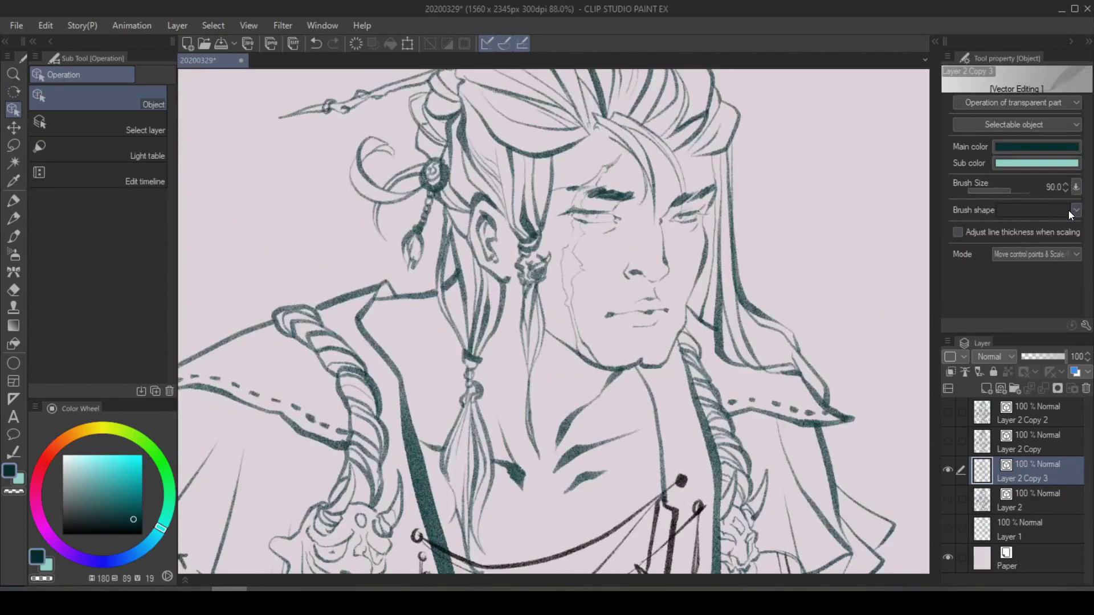
Step: Choose the Gold chain brush from the Clothing decorations, test it with a zigzag stroke across the figure, and undo the stroke
click(1071, 211)
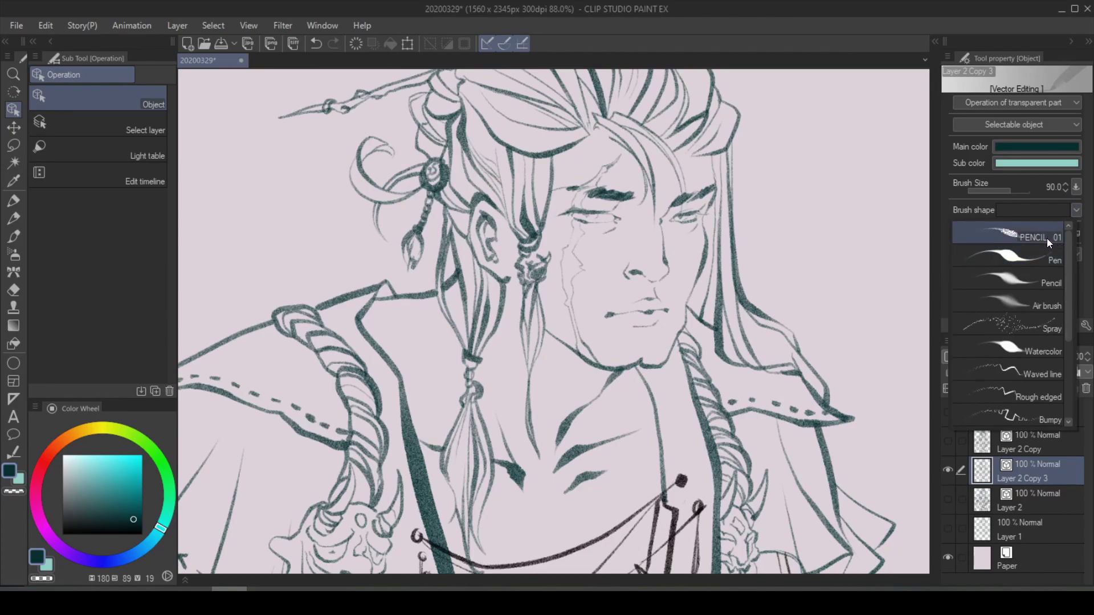
key(p)
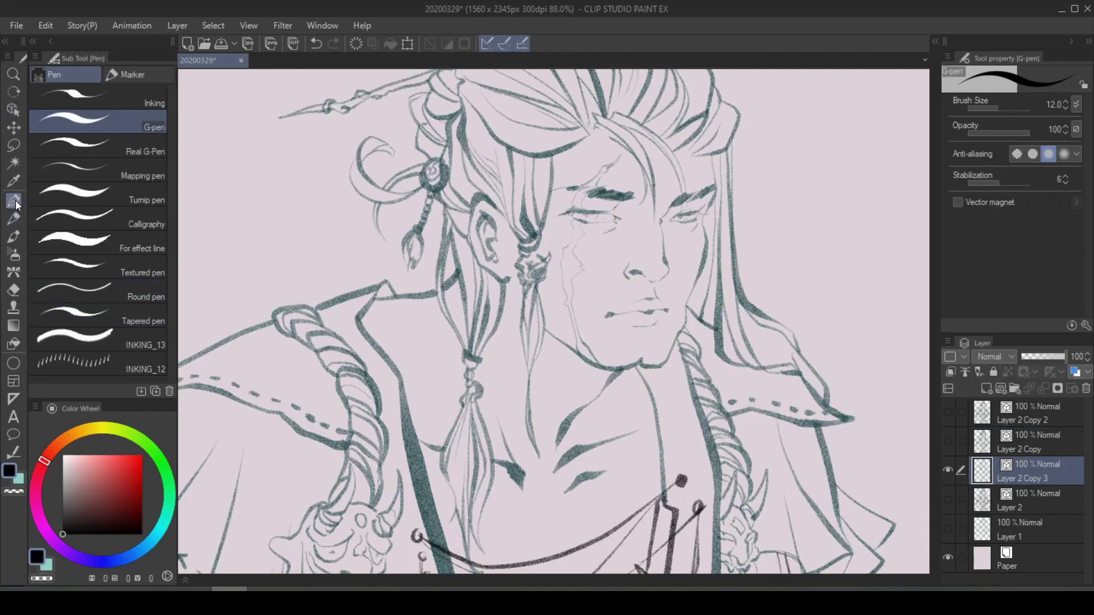
click(14, 272)
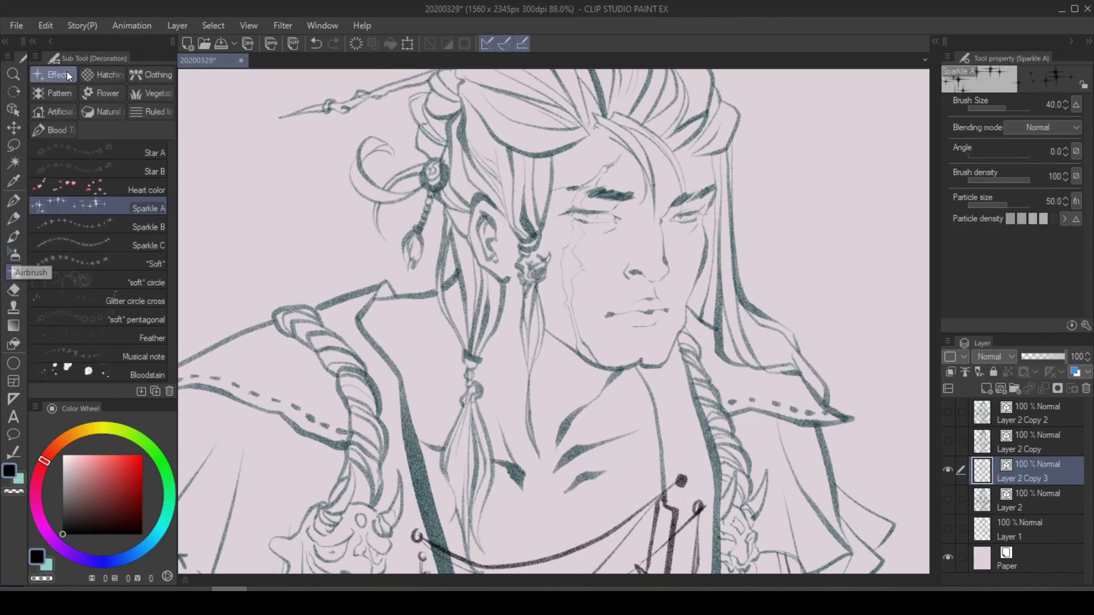
click(161, 74)
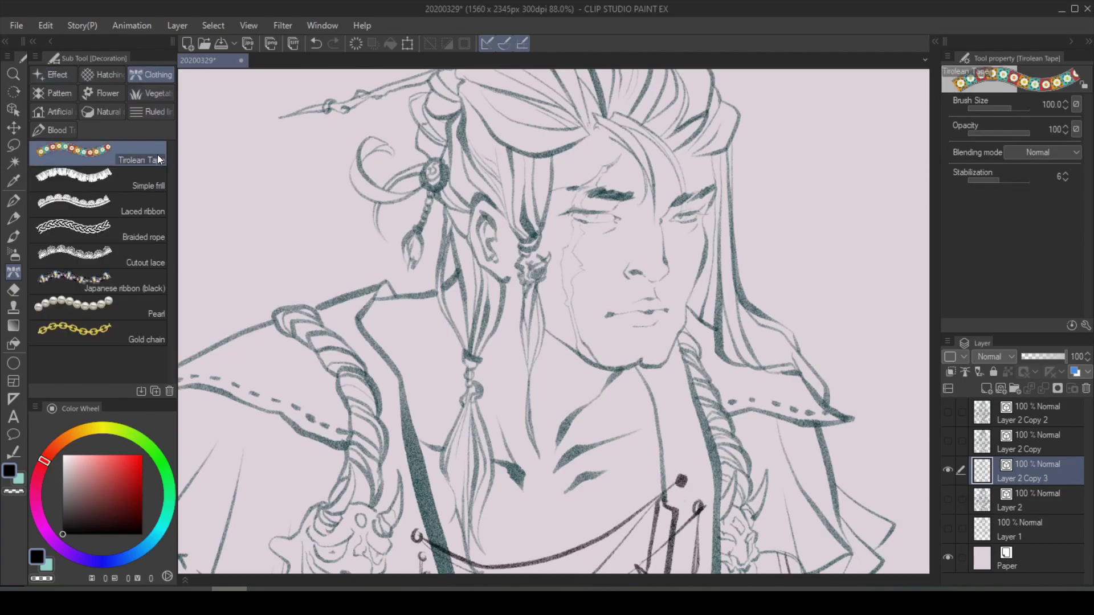
click(142, 338)
mouse_move(196, 360)
mouse_down()
mouse_move(256, 272)
mouse_move(336, 284)
mouse_move(392, 340)
mouse_move(484, 353)
mouse_move(645, 328)
mouse_move(672, 312)
mouse_up()
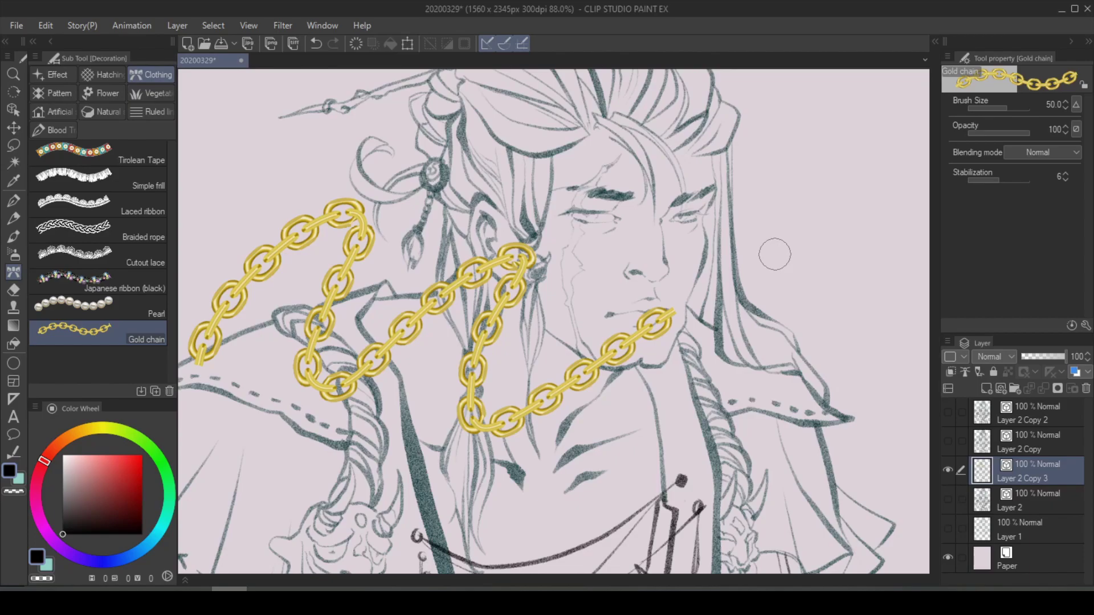
key(ctrl+z)
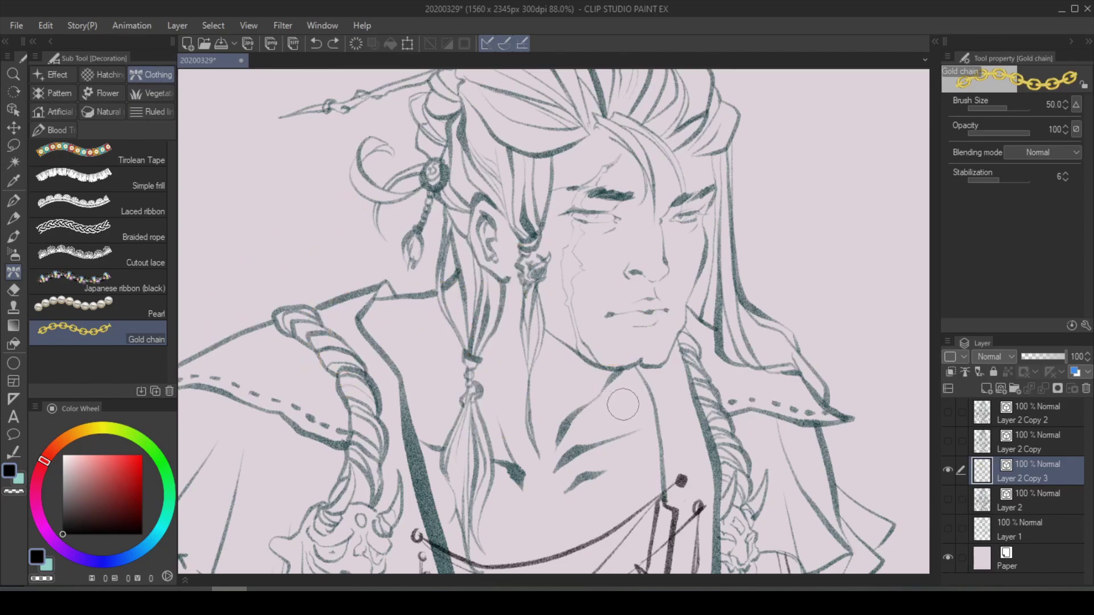
Step: Register the Gold chain brush's shape as a brush shape preset
click(1086, 327)
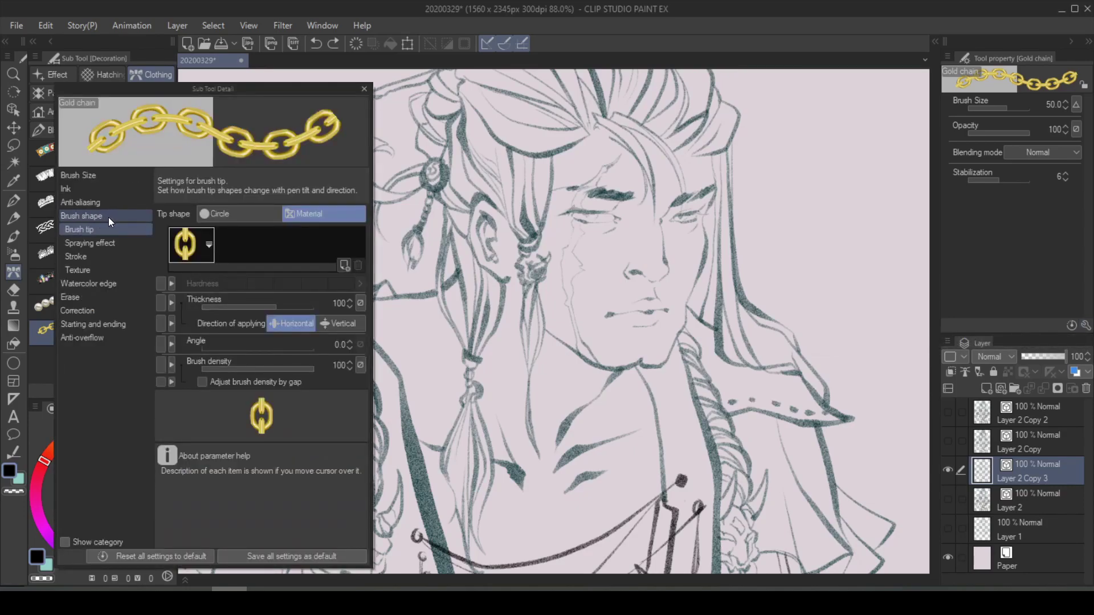
click(110, 217)
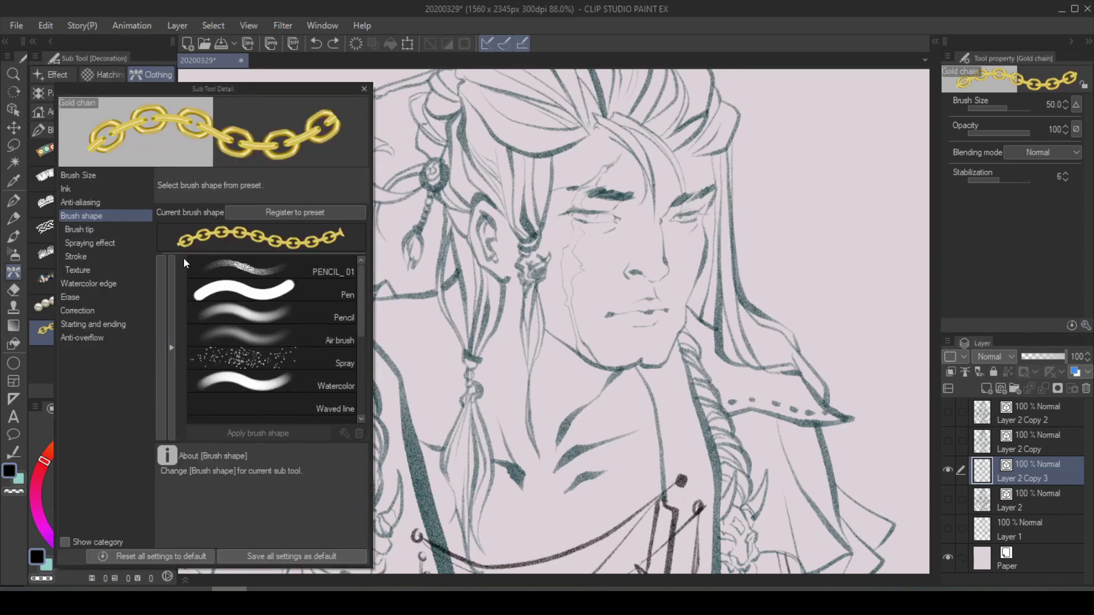
click(336, 213)
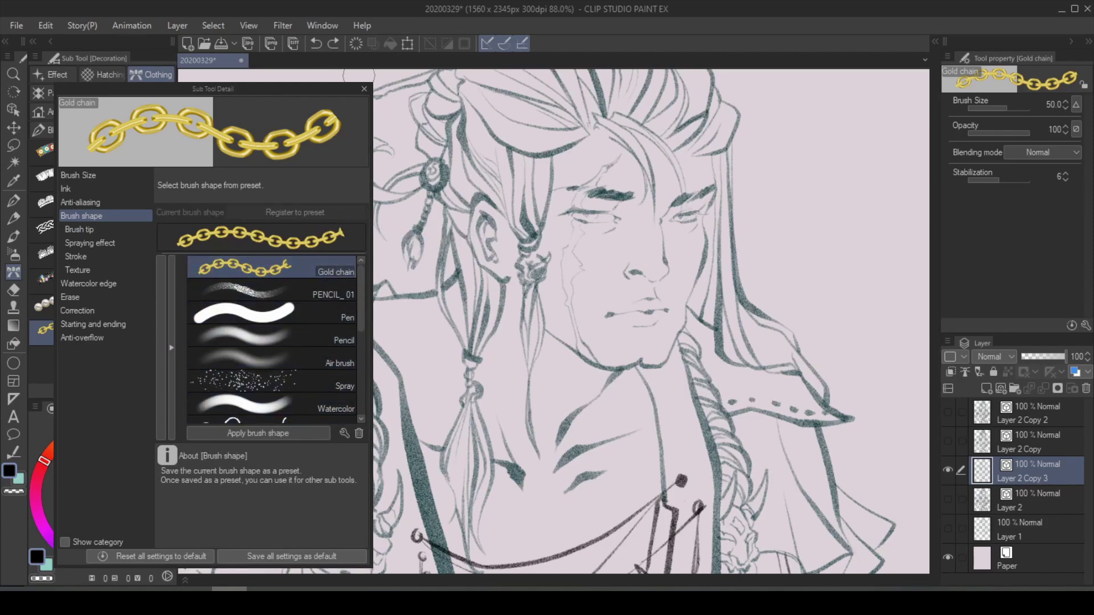
click(364, 89)
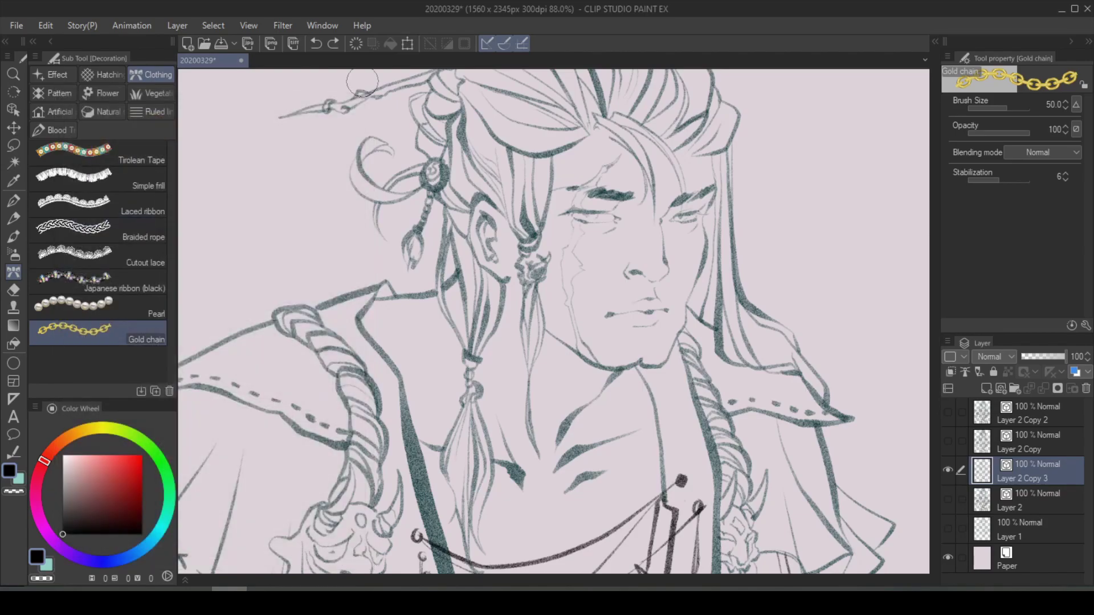
Step: Apply the Gold chain brush shape to all vector lines on Layer 2 Copy 3 and inspect the whole drawing
click(16, 108)
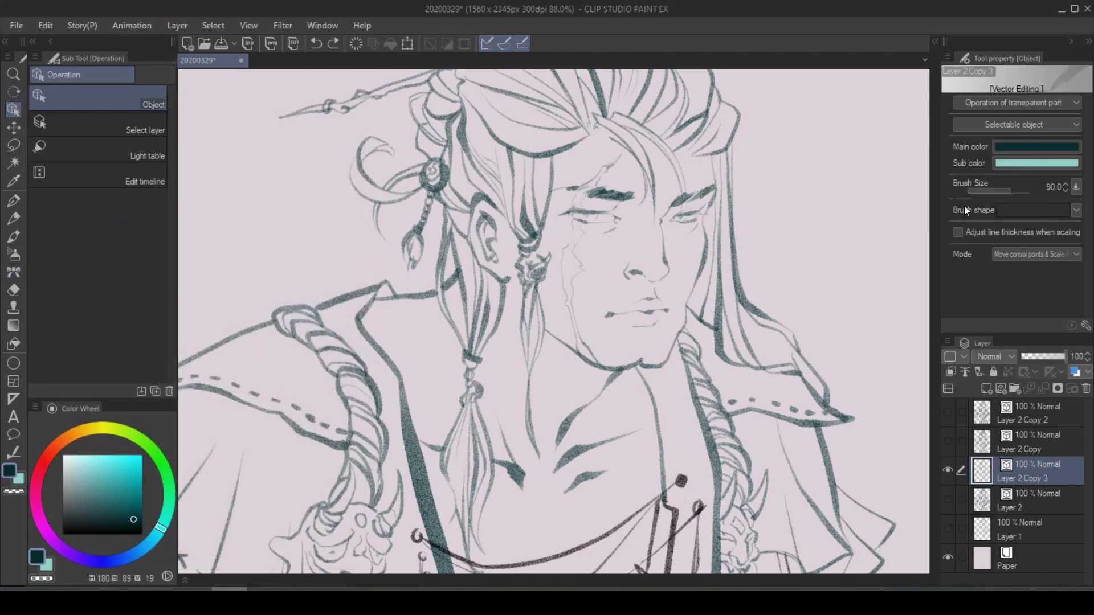
click(1076, 210)
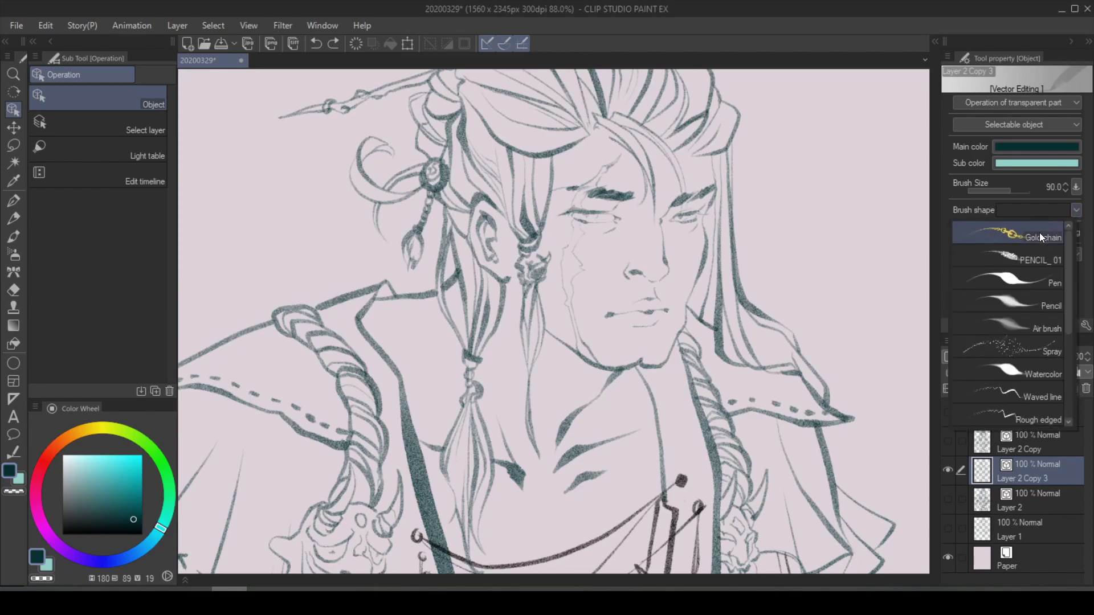
click(1037, 233)
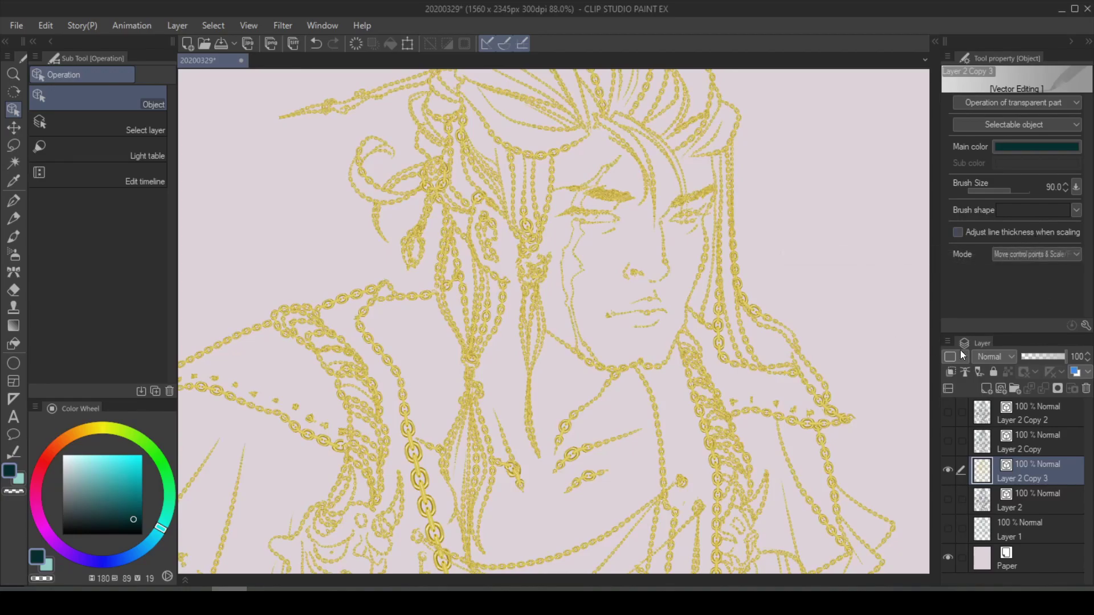
scroll(763, 362, down, 3)
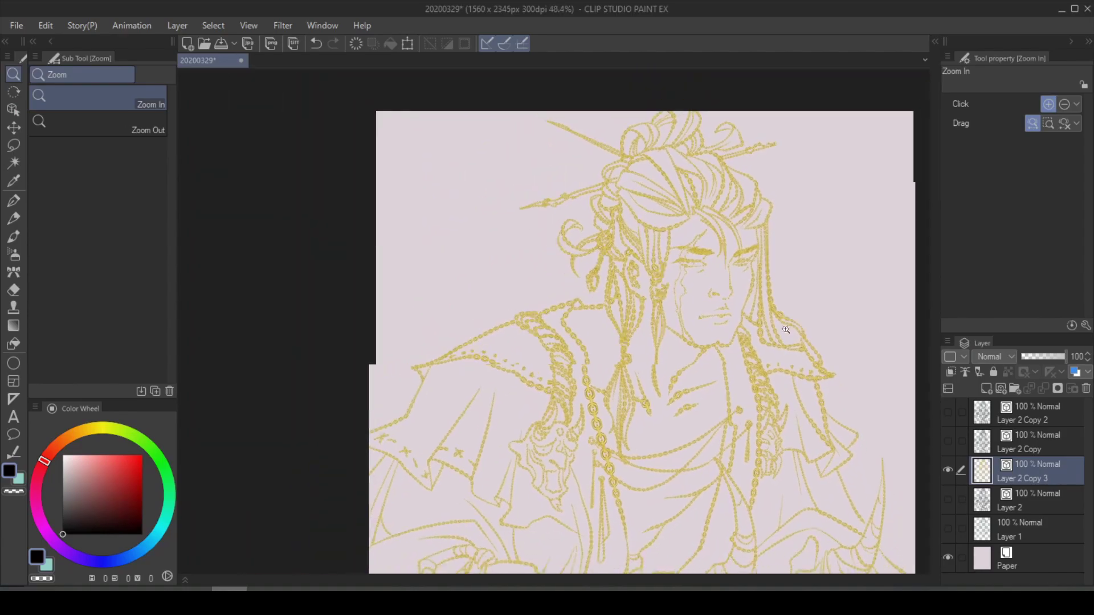
drag(780, 385, 763, 361)
scroll(781, 410, down, 2)
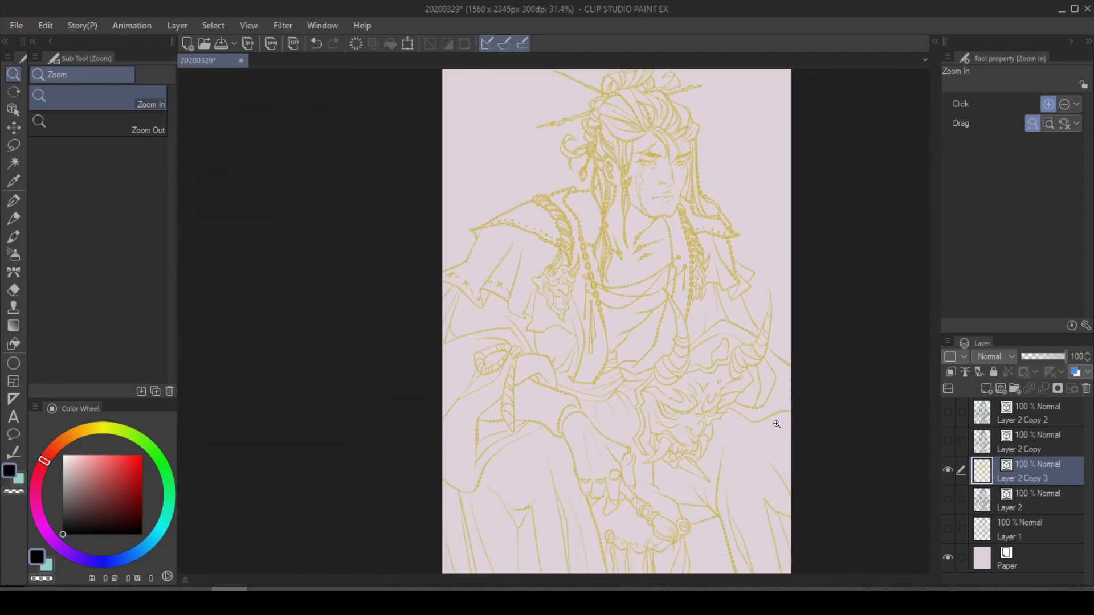
scroll(690, 230, up, 5)
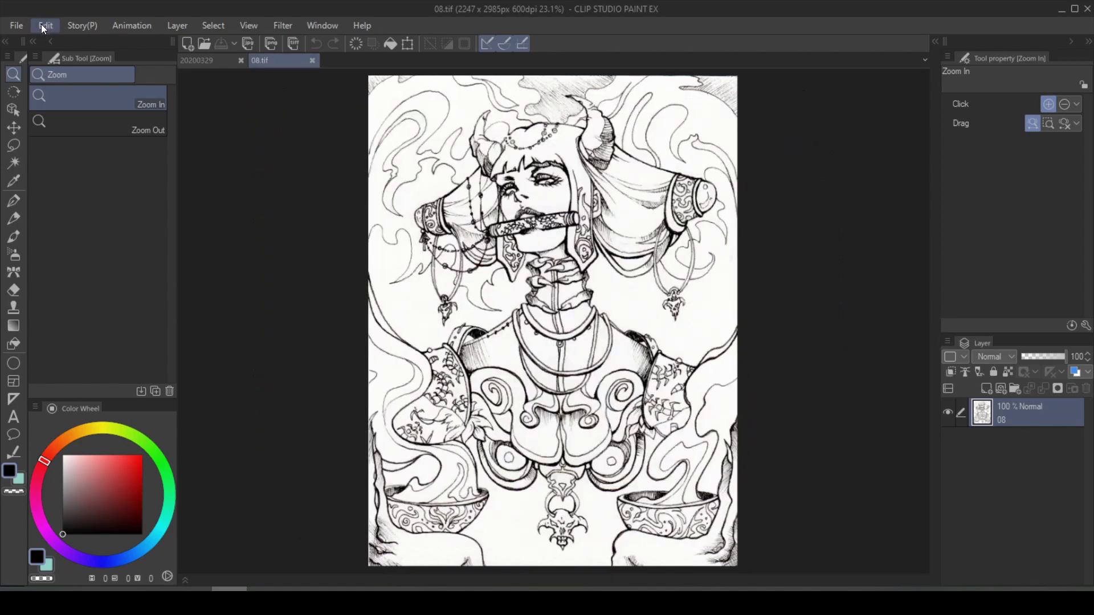
Step: Convert the brightness of the scanned line art in 08.tif to opacity
click(43, 24)
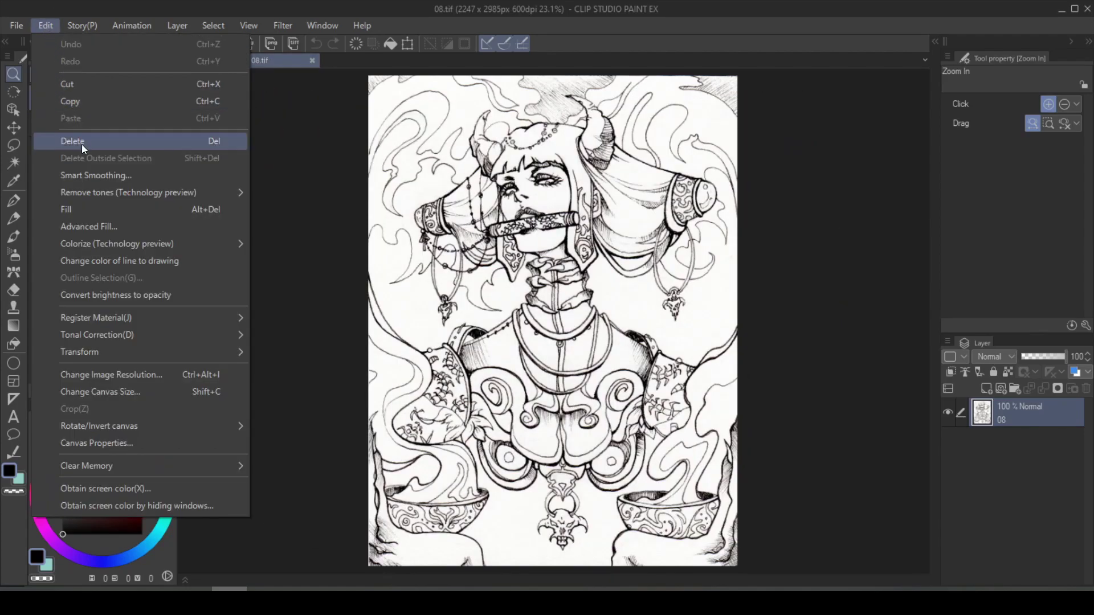
click(172, 296)
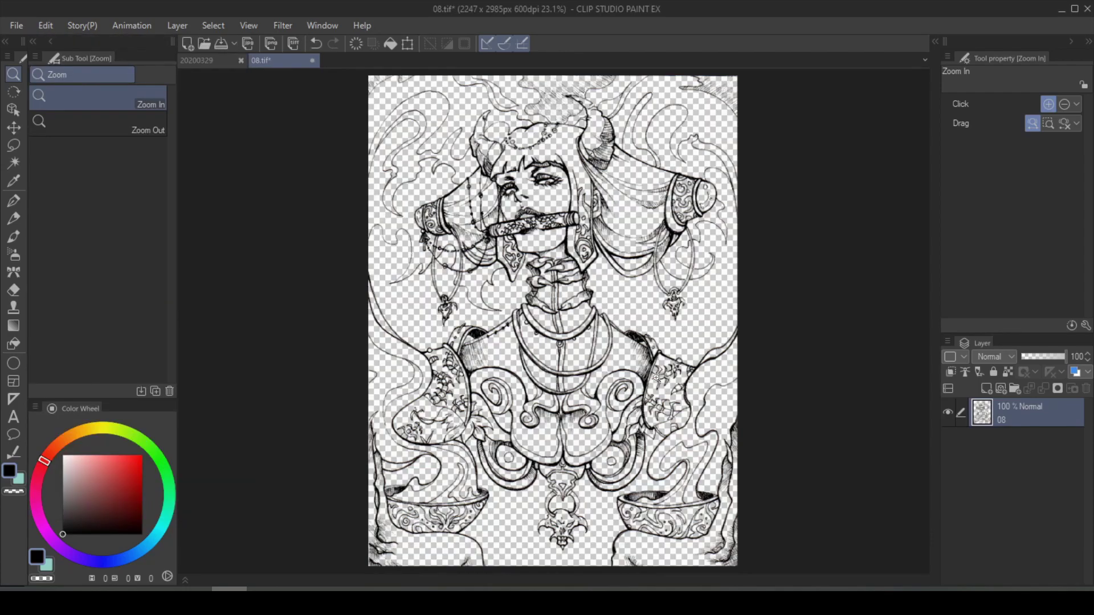
Step: Add a new layer beneath the line art layer 08 and choose a muted pink drawing color
click(986, 390)
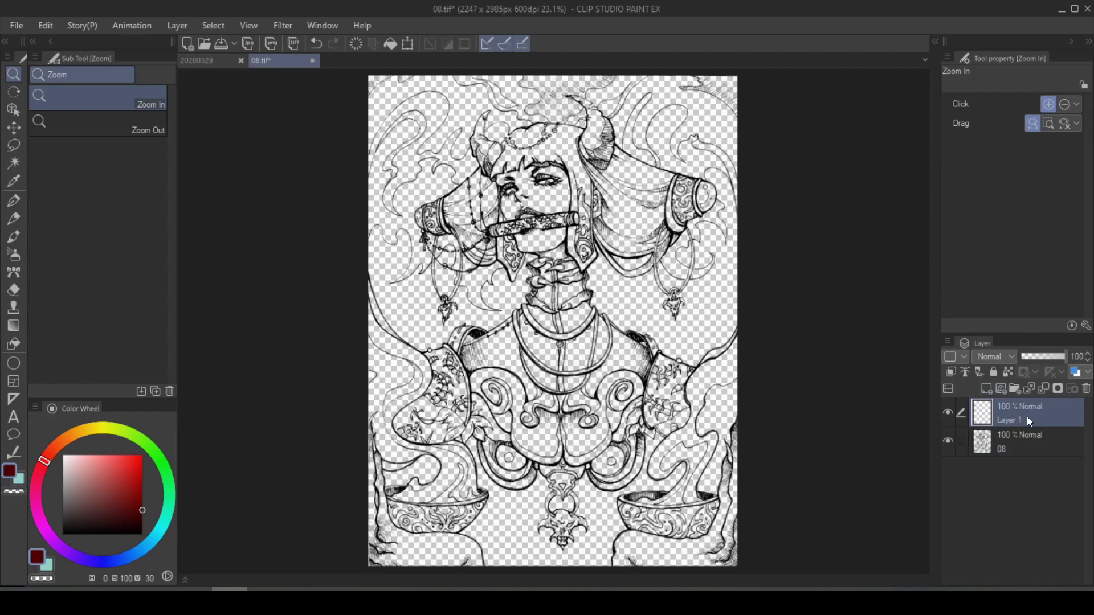
click(85, 481)
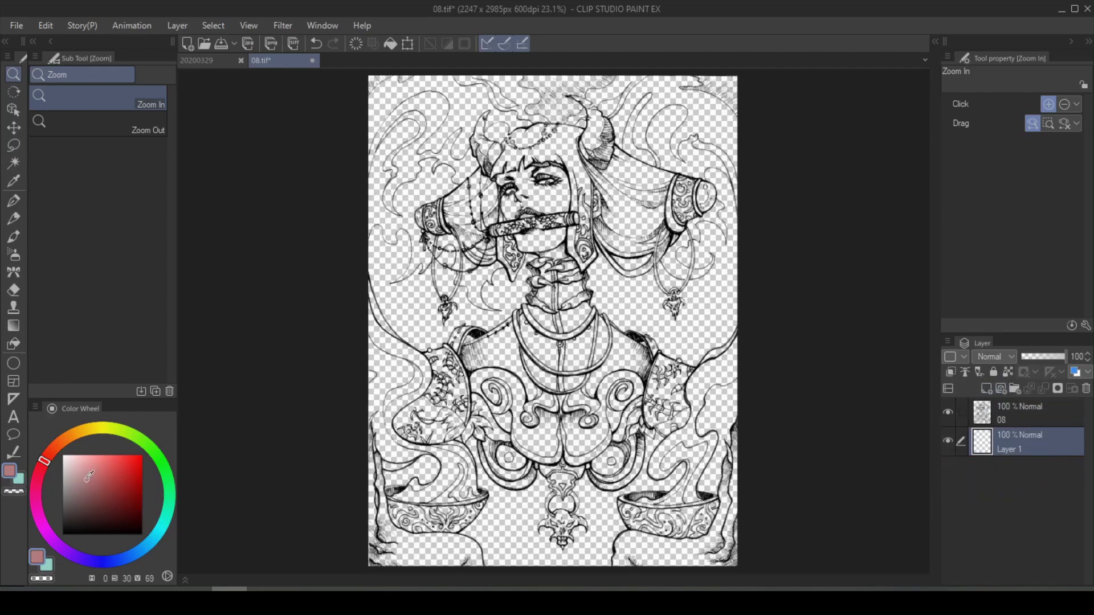
Step: Fill Layer 1 beneath the line art with the muted pink drawing color
key(alt+BackSpace)
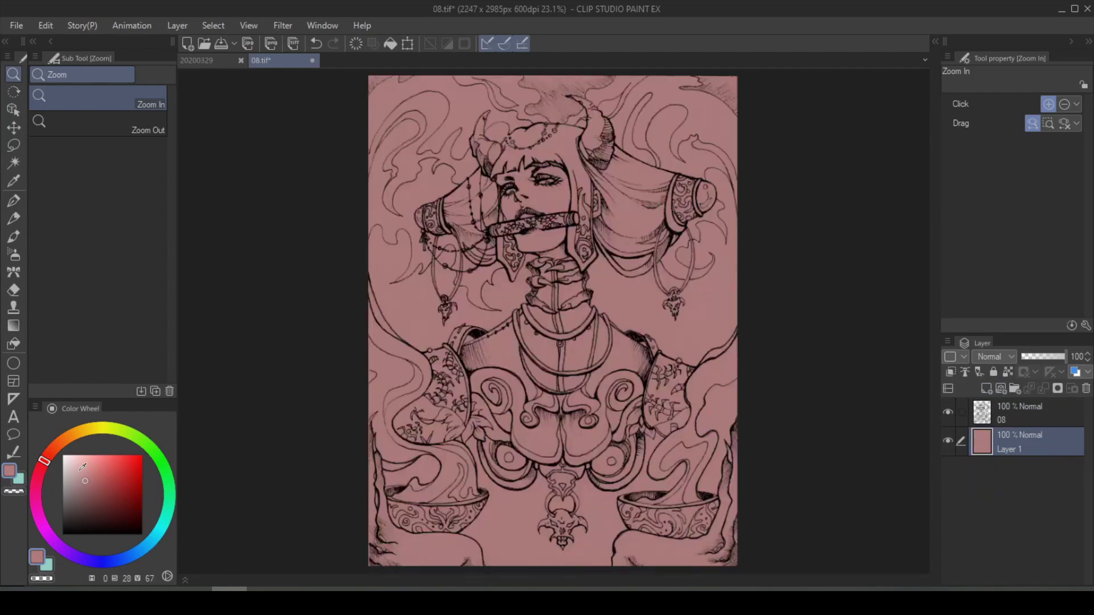
Step: Convert layer 08 to a vector layer with 8 px maximum line width, correction 5 and all-black export, keeping the original but hiding it
right_click(1013, 417)
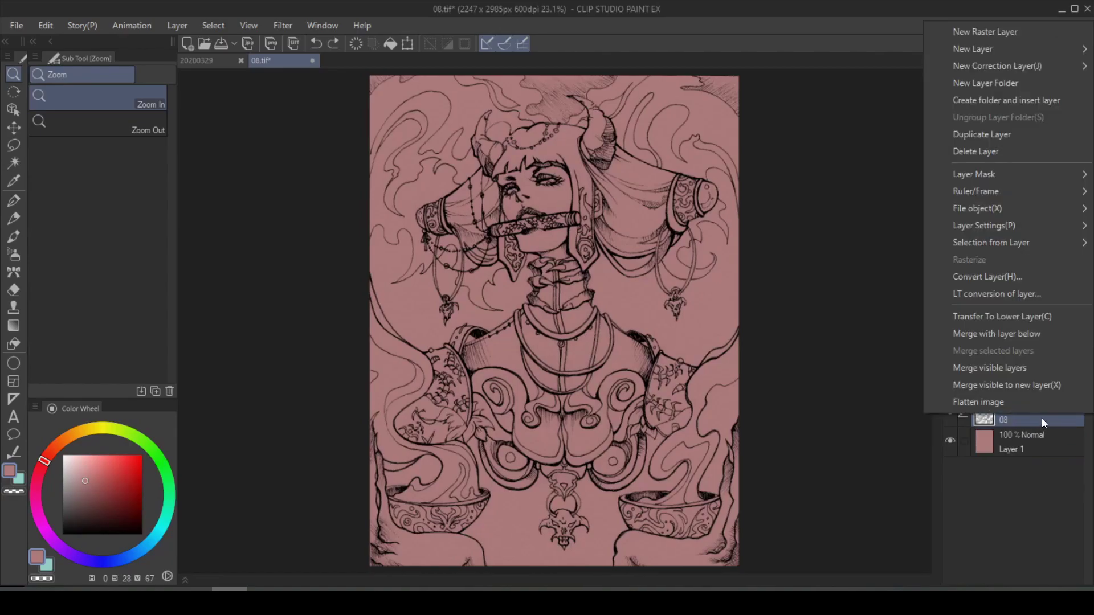
click(1031, 277)
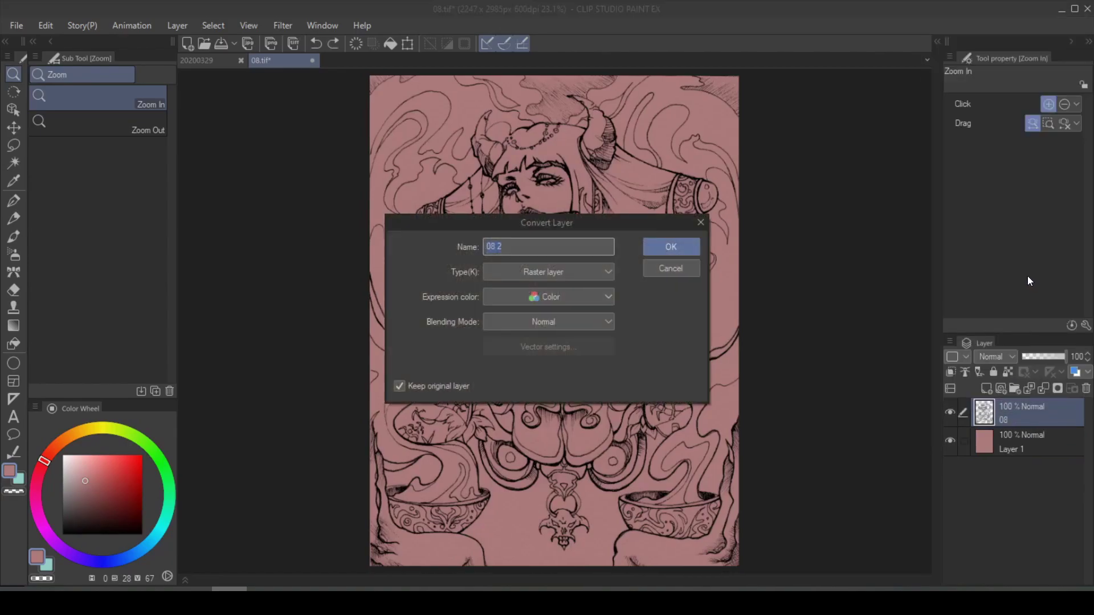
click(606, 272)
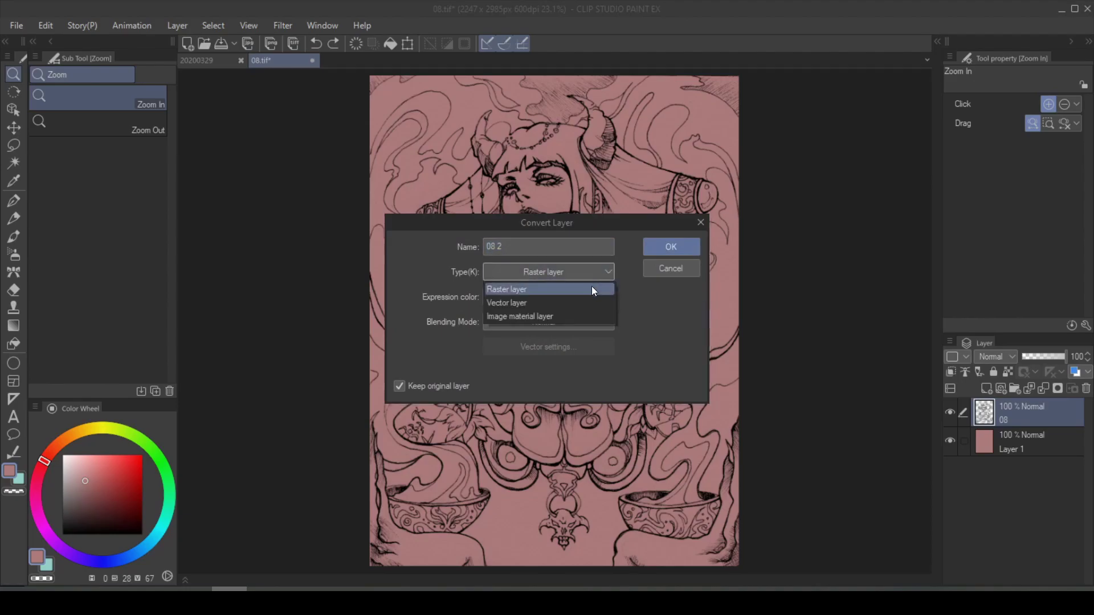
click(559, 302)
click(542, 345)
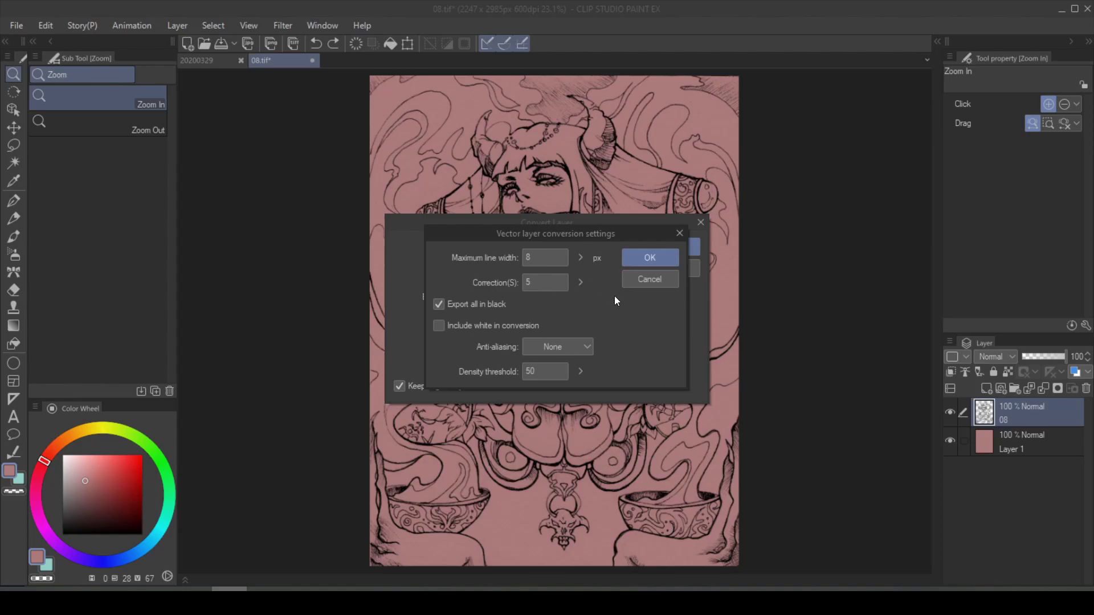
click(650, 257)
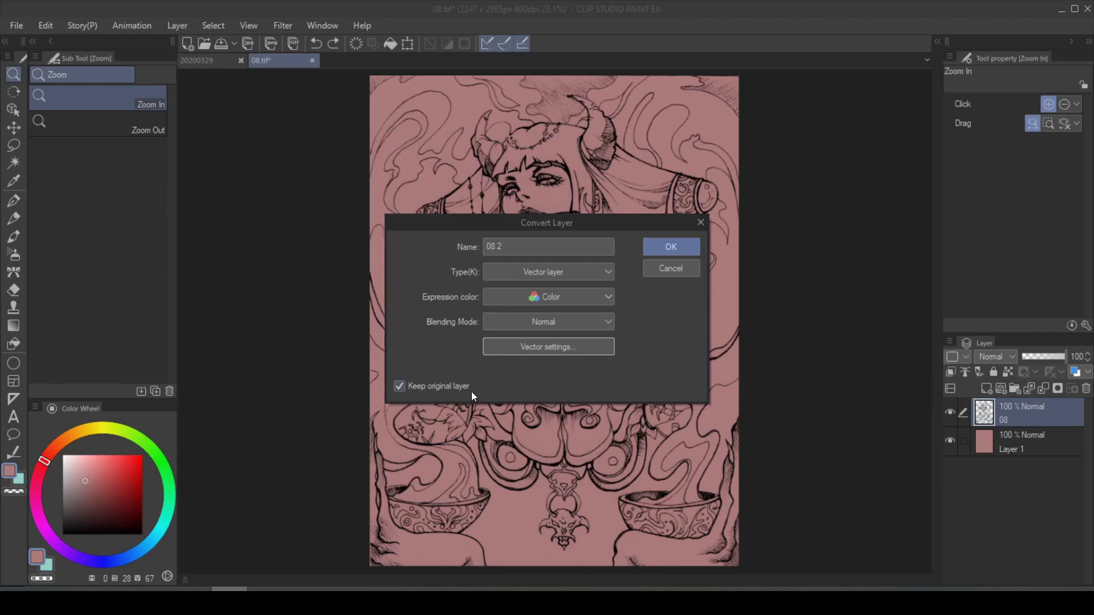
click(671, 248)
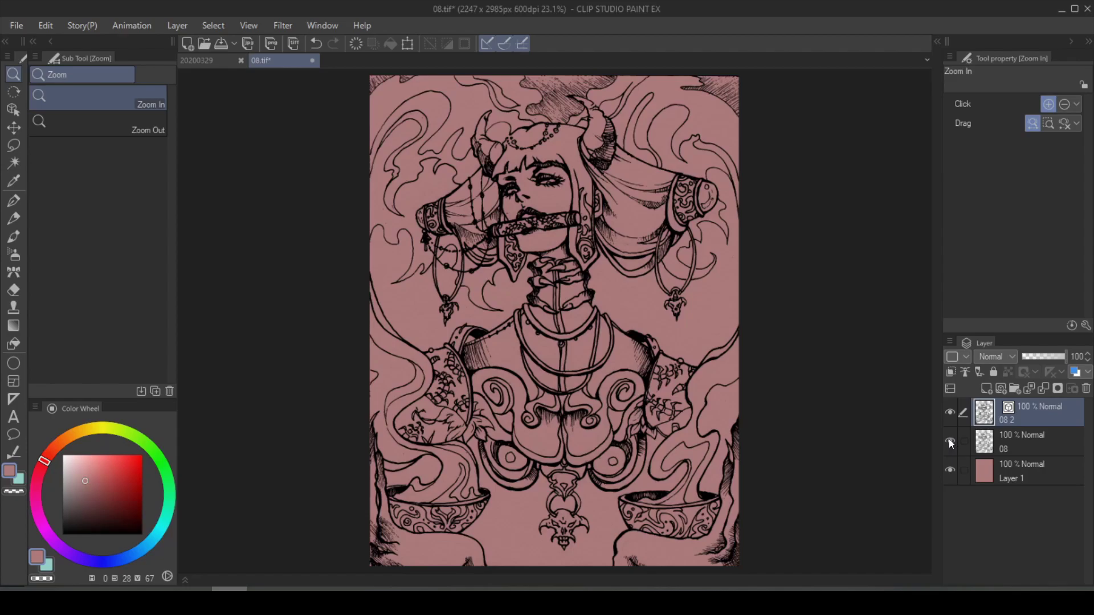
click(950, 441)
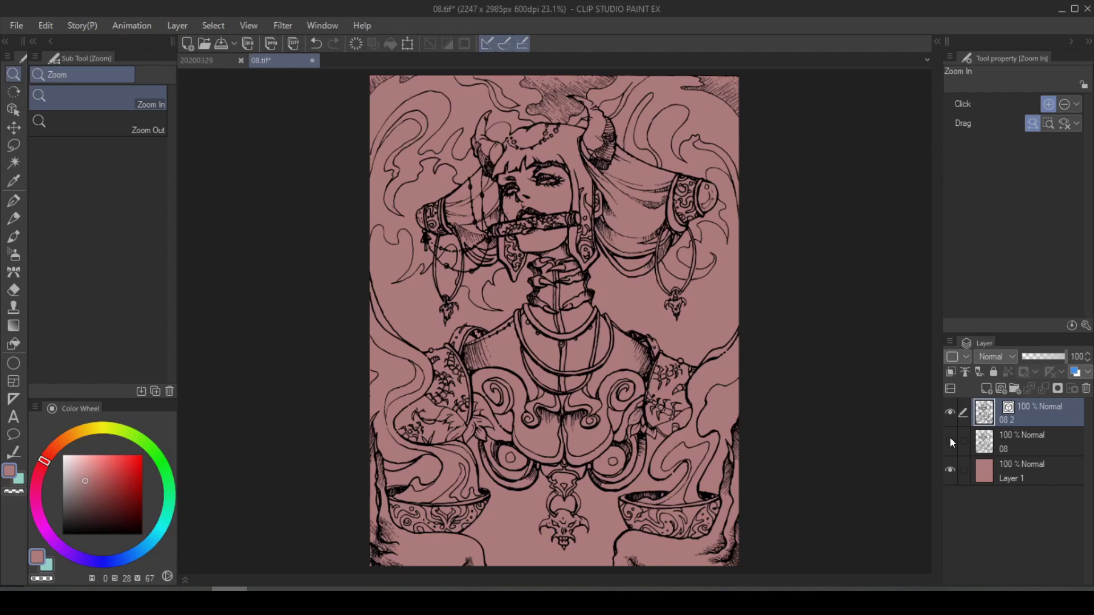
key(ctrl+z)
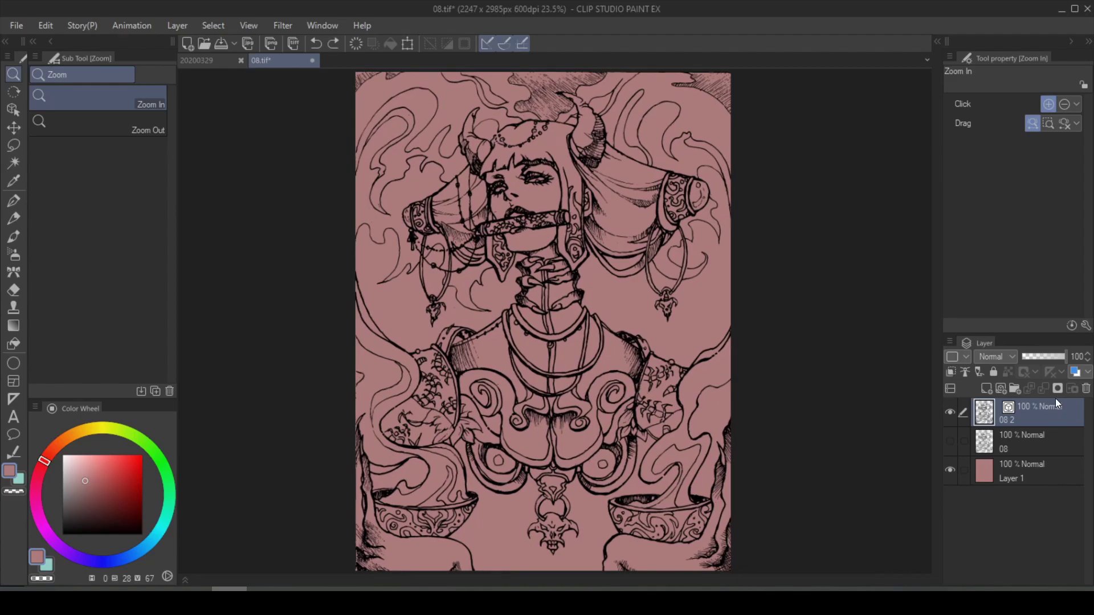
Step: Apply the Gold chain brush shape to all vector lines on layer 08 2
click(13, 110)
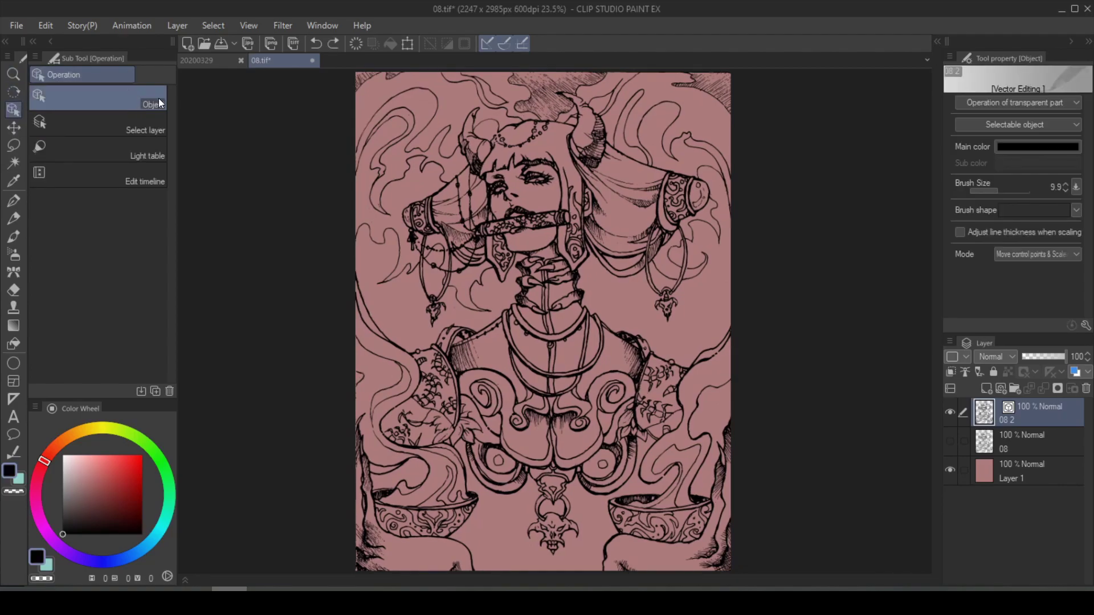
click(1075, 209)
click(1057, 236)
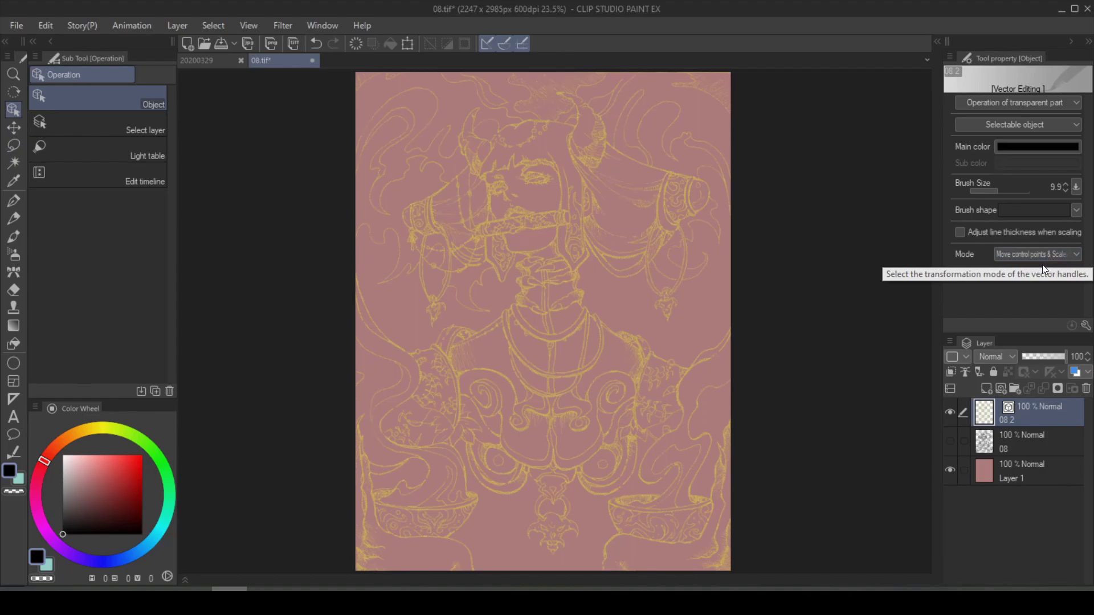
Step: Fill Layer 1 with a very dark red and inspect the gold chain lines around the character's neck up close
click(1025, 471)
click(137, 523)
drag(138, 523, 138, 524)
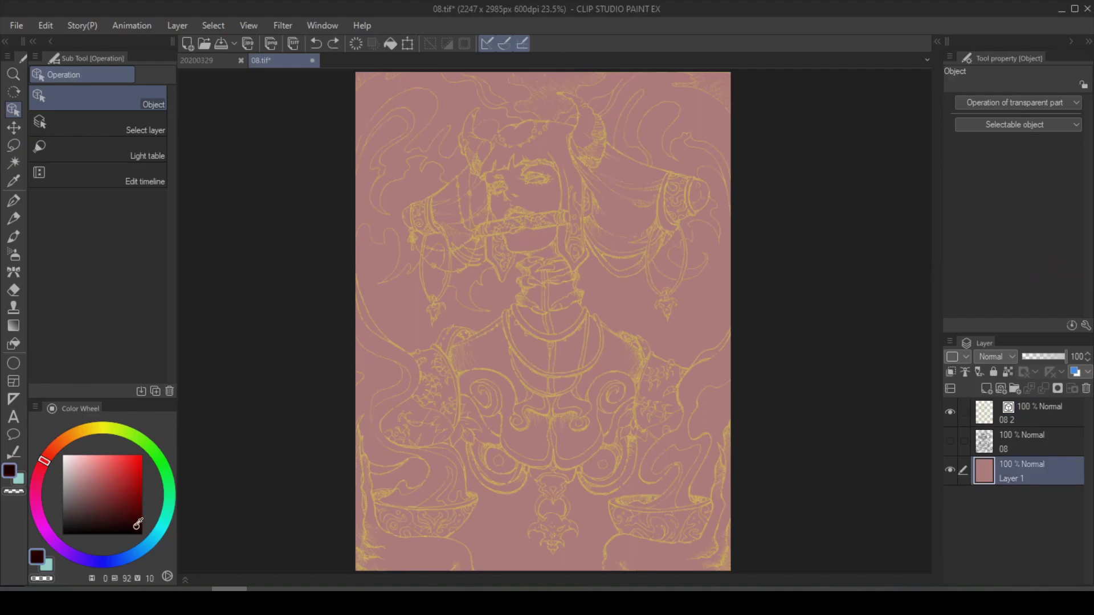
key(alt+BackSpace)
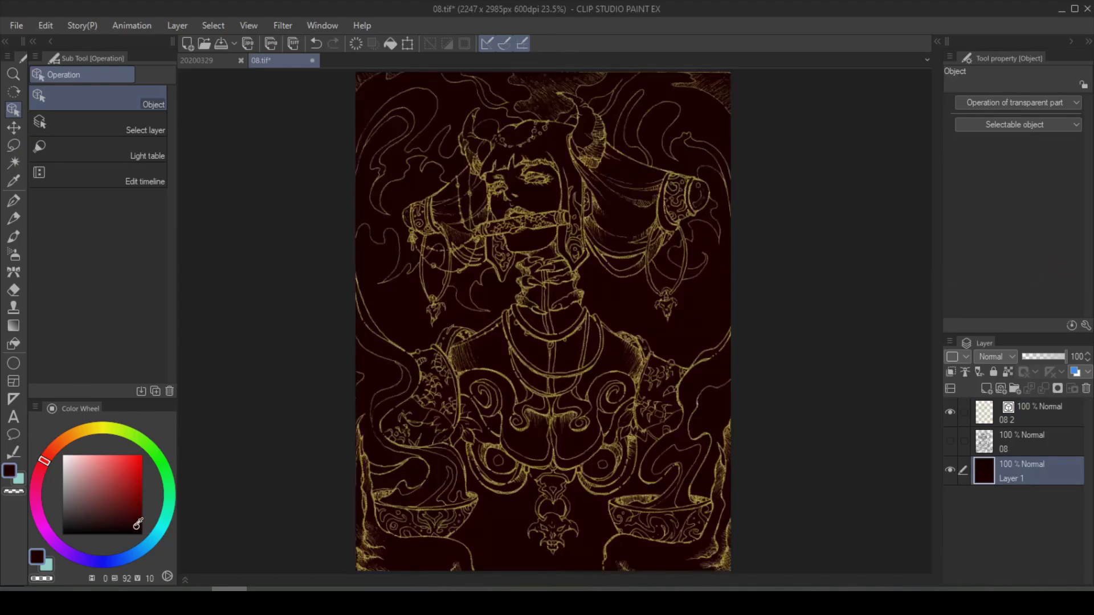
key(ctrl+space)
drag(548, 267, 638, 236)
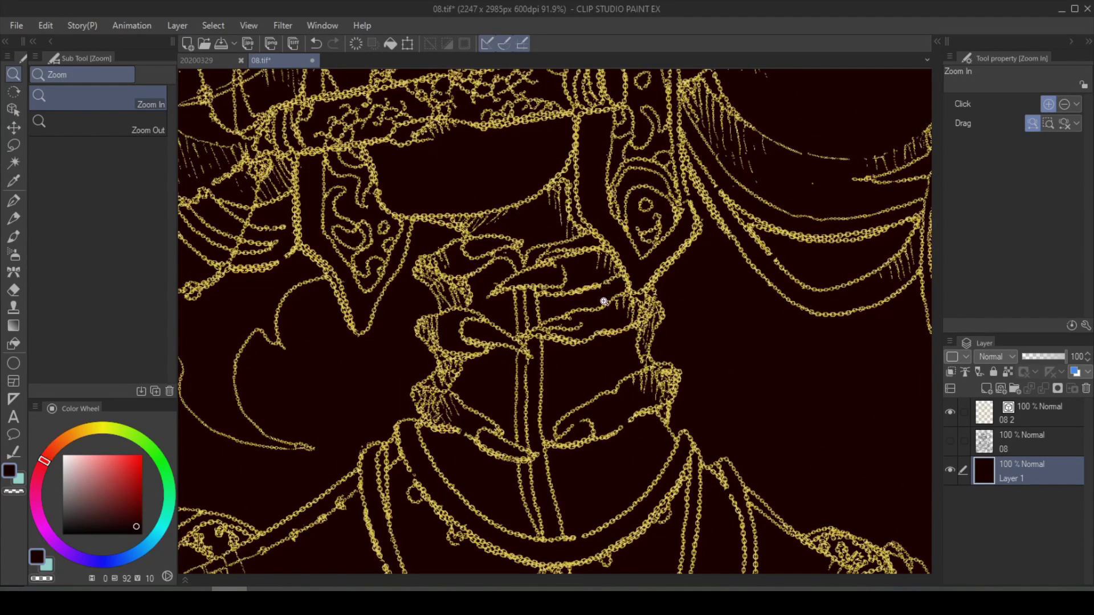
drag(659, 313, 653, 444)
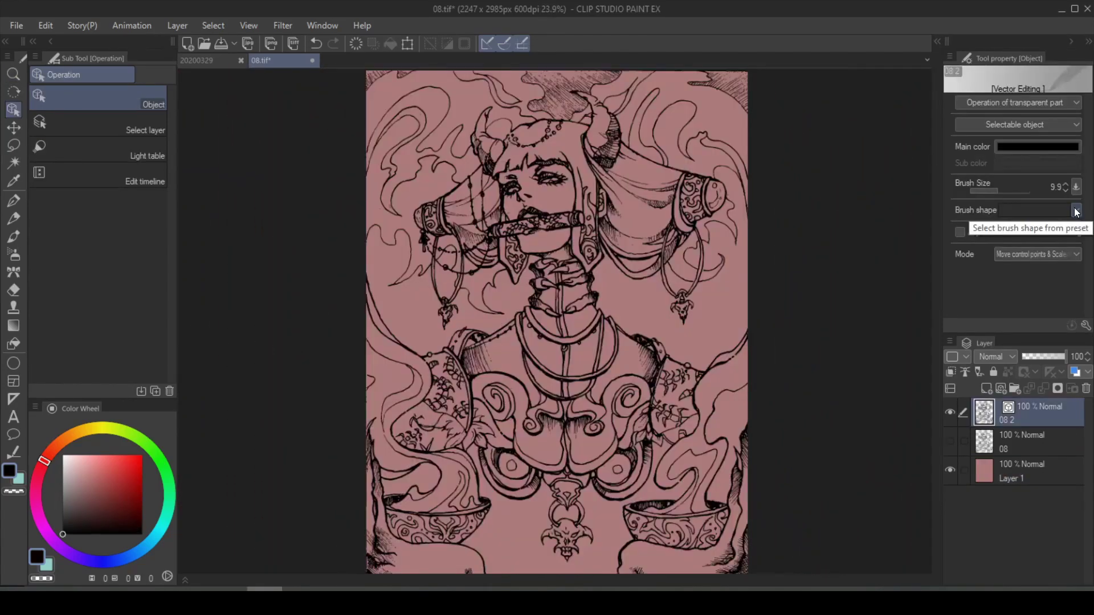
Step: Try the Pencil and Air brush shapes on the vector lines of layer 08 2, and undo both changes
click(1076, 210)
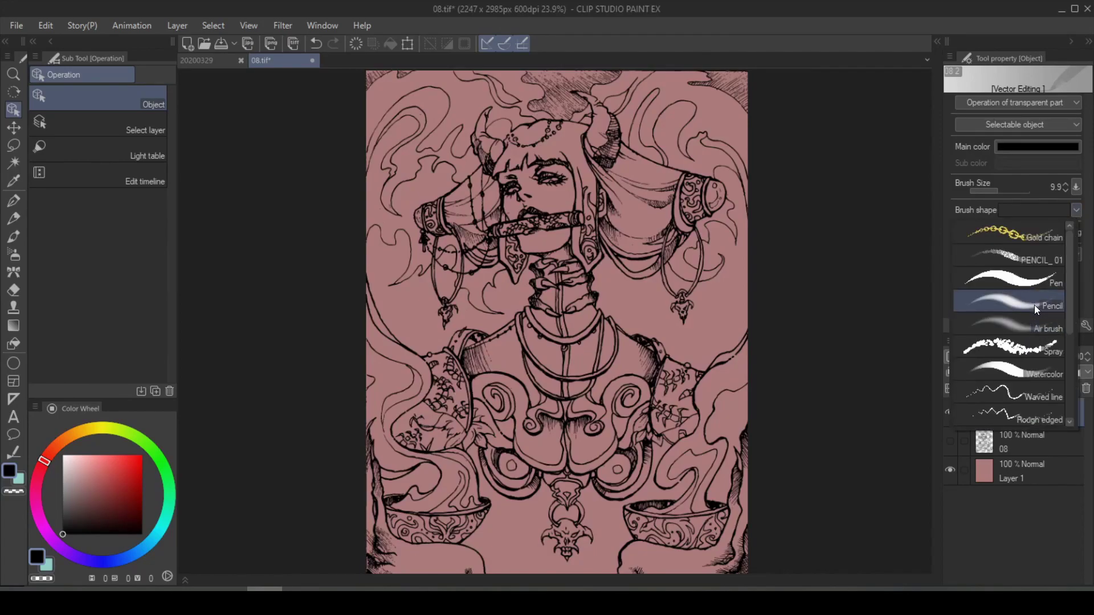
click(1034, 304)
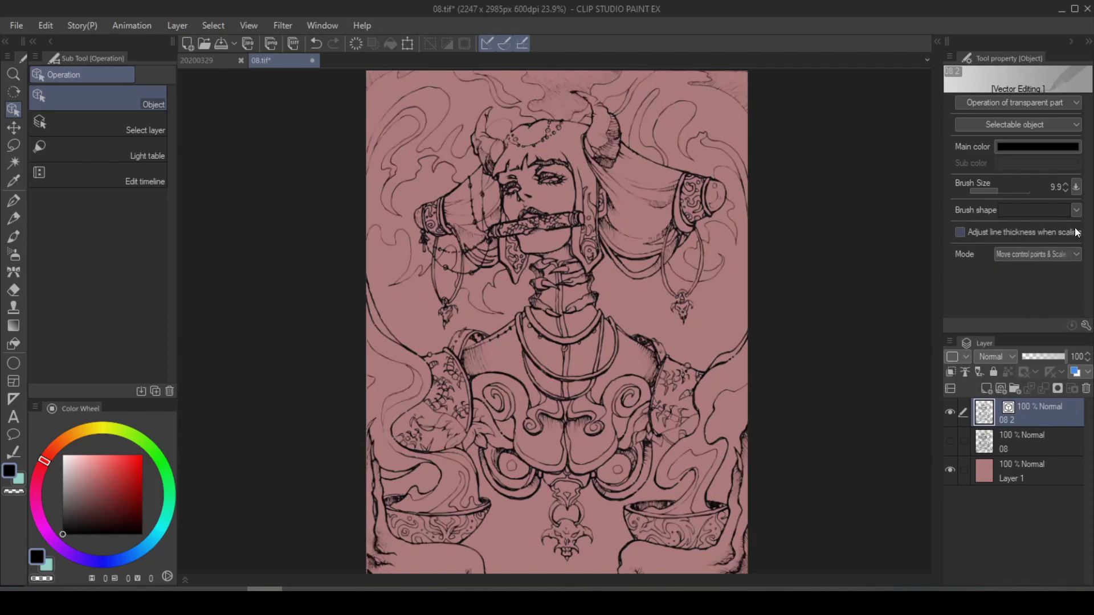
click(1076, 210)
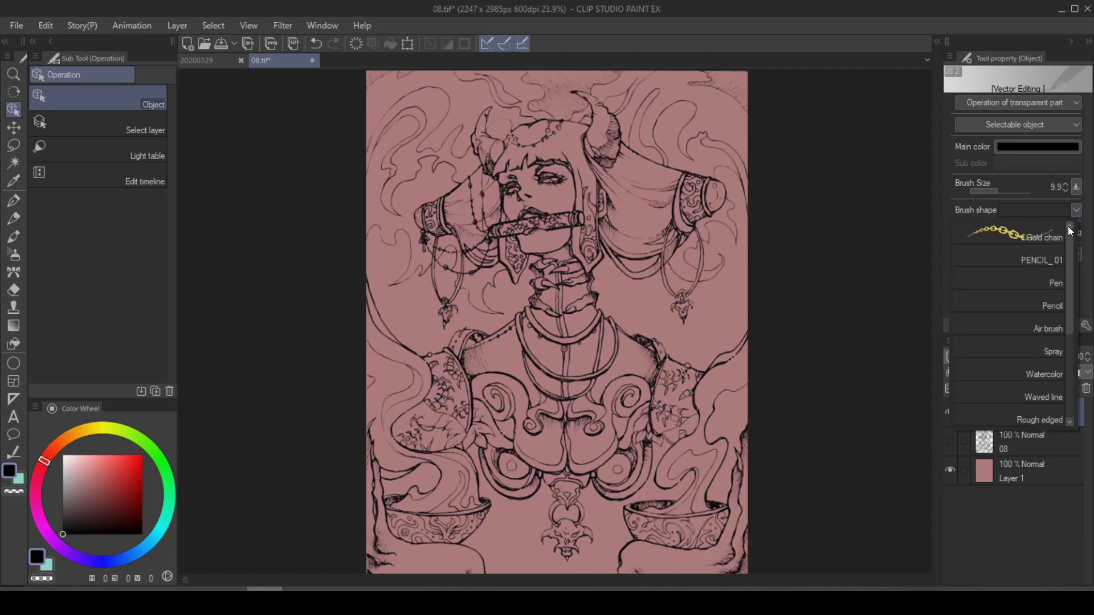
click(1038, 327)
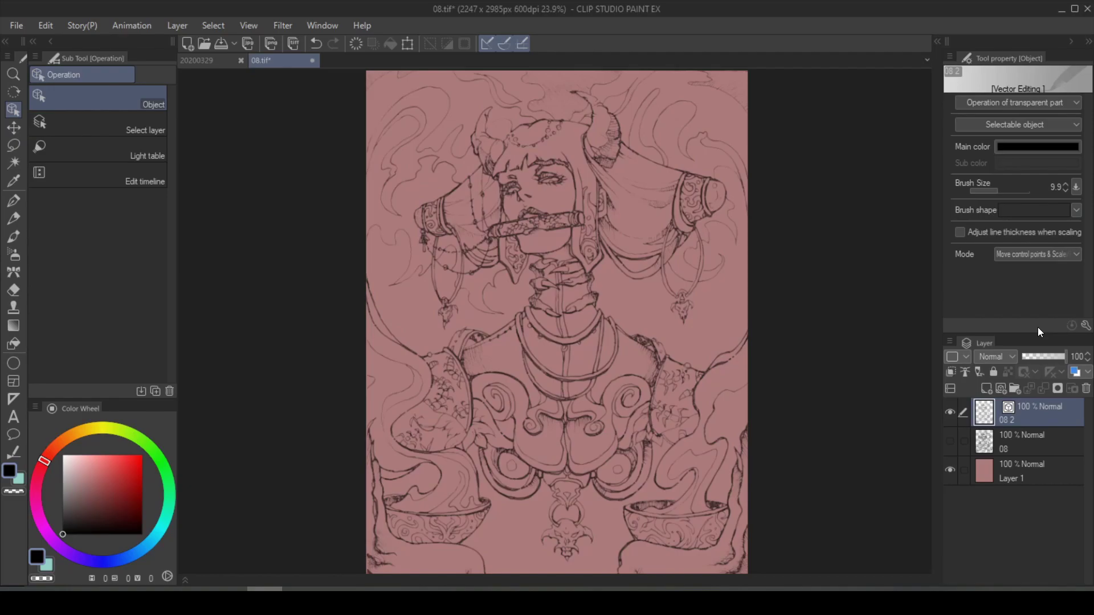
key(ctrl+z)
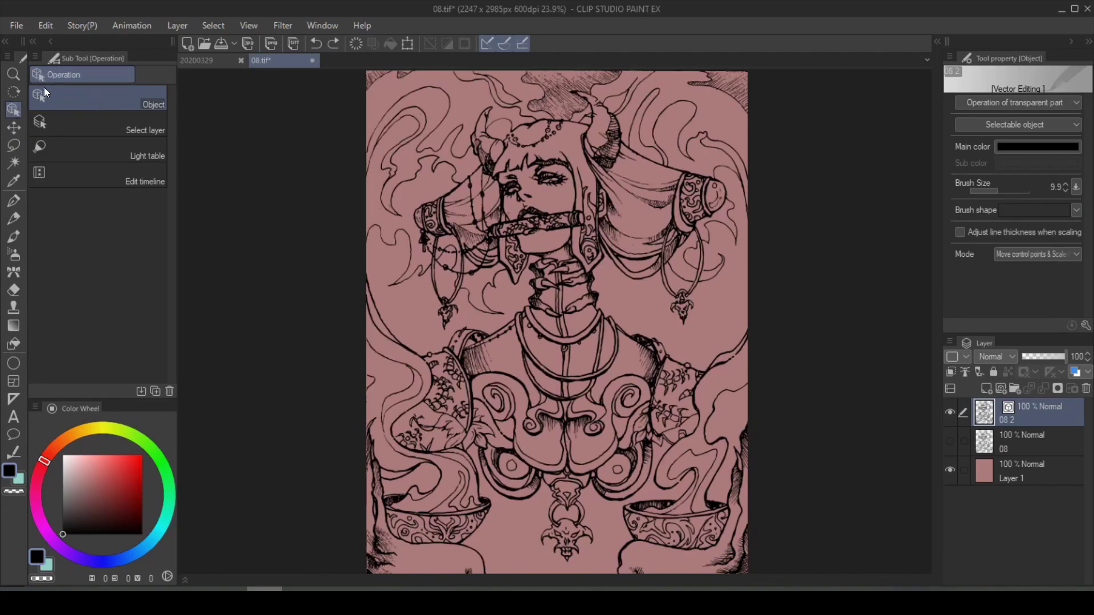
Step: Choose a dark green drawing color and recolor all the lines of layer 08 2 with it
click(84, 511)
mouse_move(104, 513)
mouse_down()
mouse_move(140, 521)
mouse_move(118, 494)
mouse_move(93, 490)
mouse_move(48, 432)
mouse_move(47, 412)
mouse_up()
key(p)
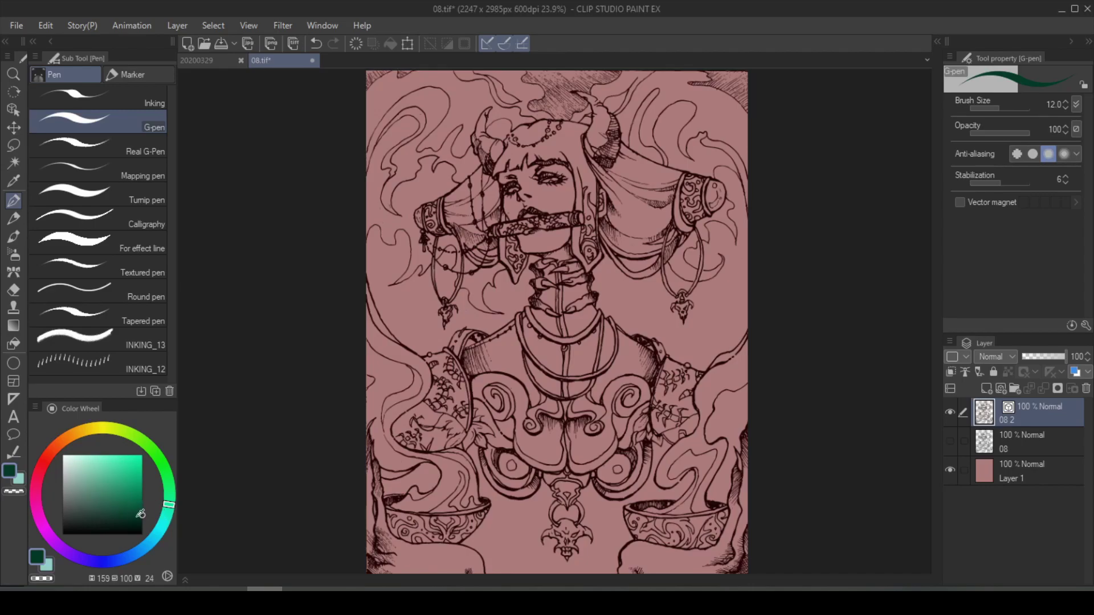
click(42, 24)
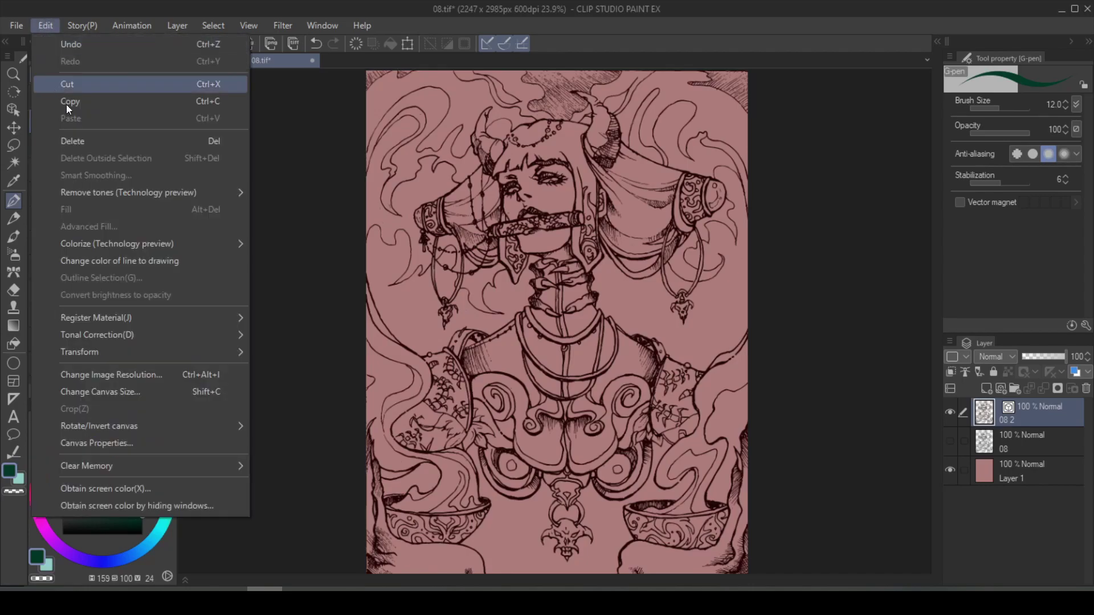
click(179, 261)
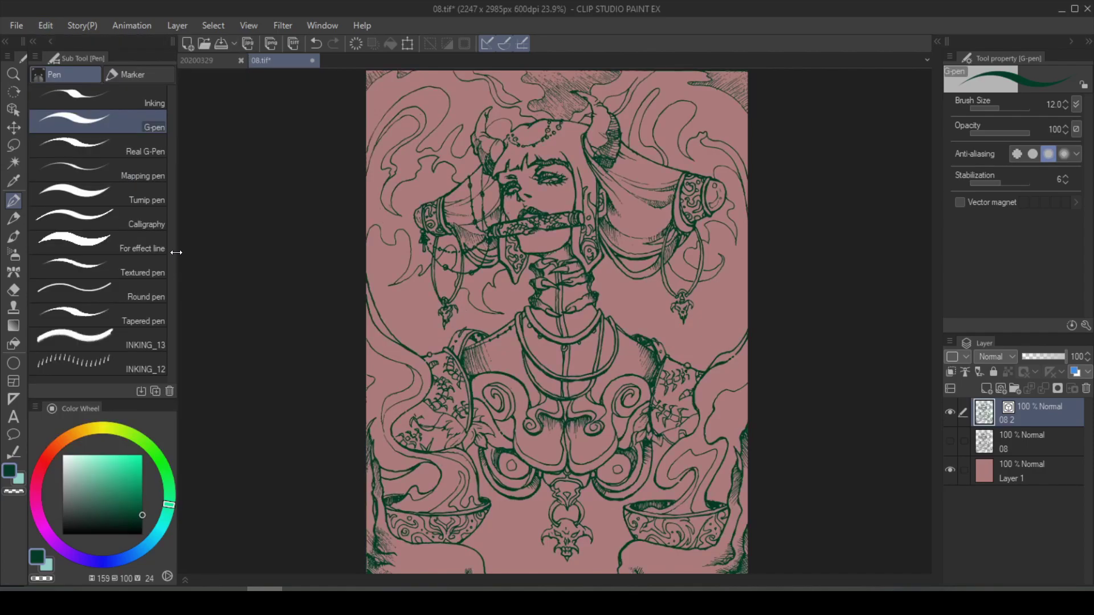
Step: Lasso the character's torso with its necklaces and skull pendant, and recolor the enclosed lines white
key(m)
scroll(416, 469, down, 1)
mouse_move(527, 285)
mouse_down()
mouse_move(468, 337)
mouse_move(517, 511)
mouse_move(629, 515)
mouse_move(662, 451)
mouse_move(650, 309)
mouse_move(606, 273)
mouse_move(561, 307)
mouse_move(528, 290)
mouse_up()
click(84, 467)
drag(84, 467, 63, 455)
click(40, 23)
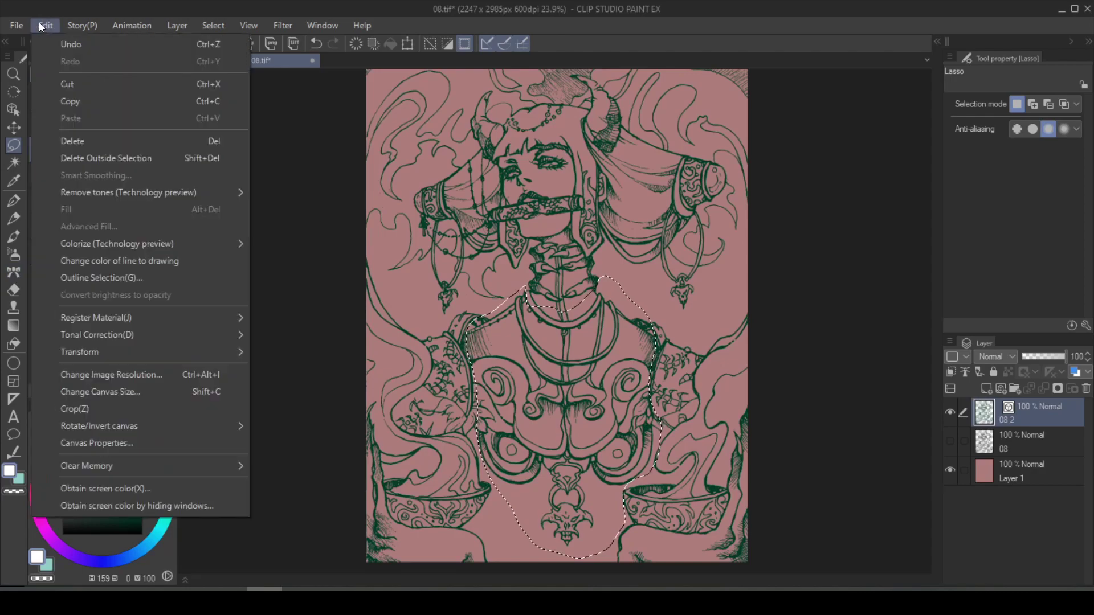
click(149, 257)
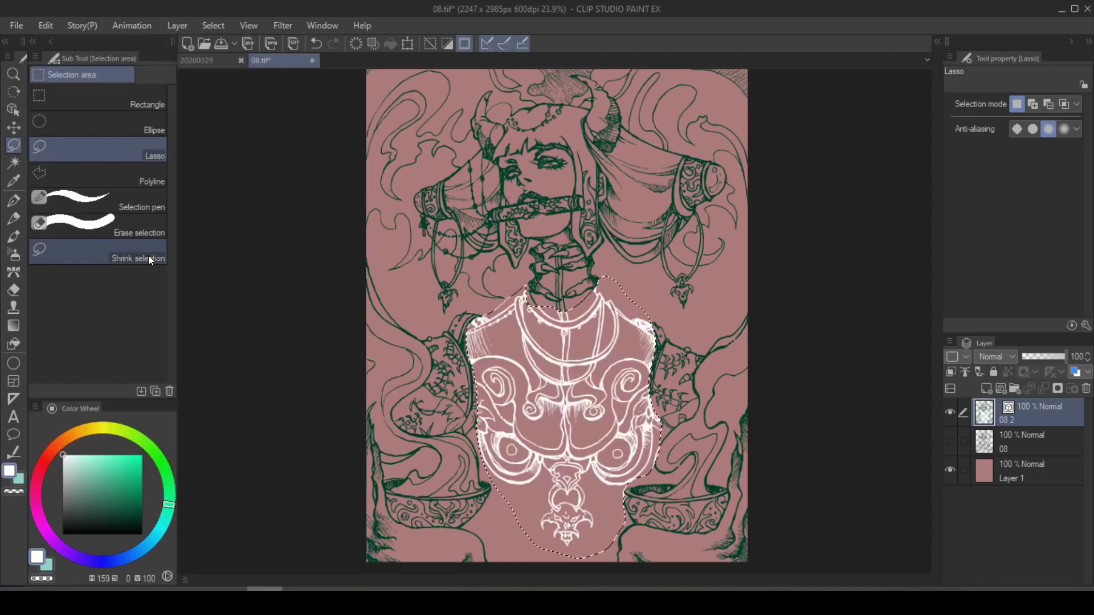